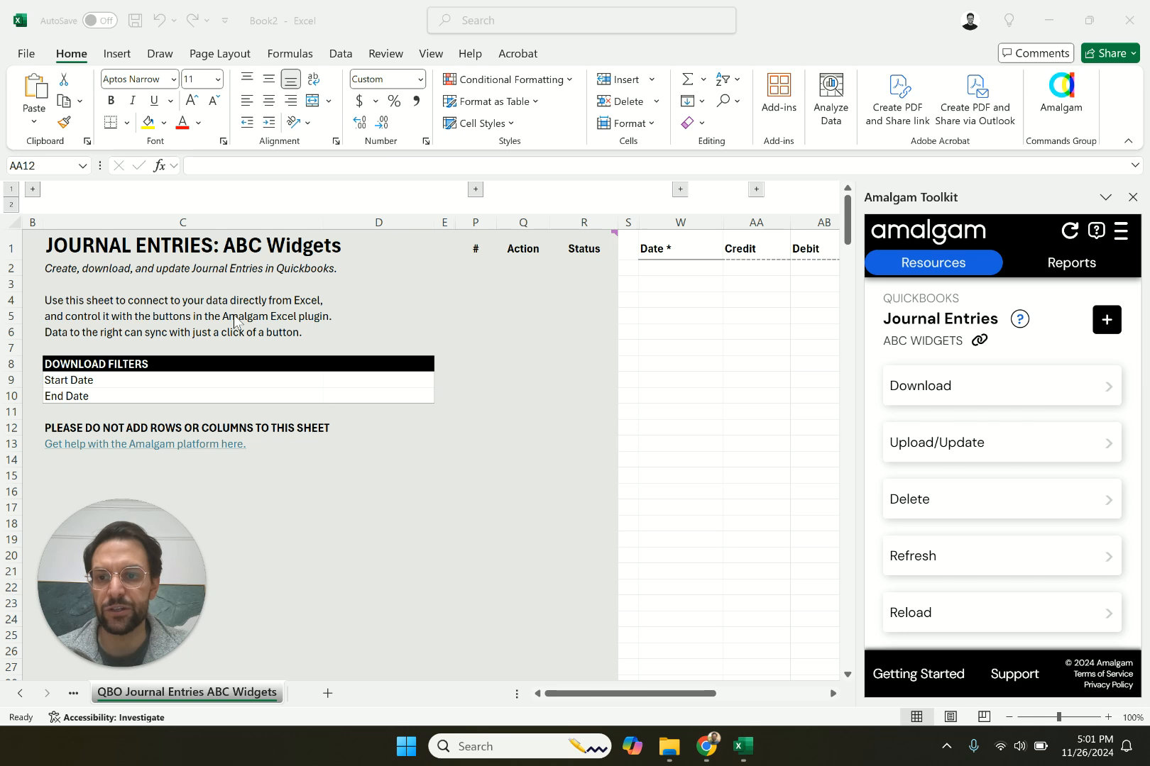
Enter the date 9/30/2024 in the Date column of row 2 for the first journal entry
scroll(754, 367, "right", 3)
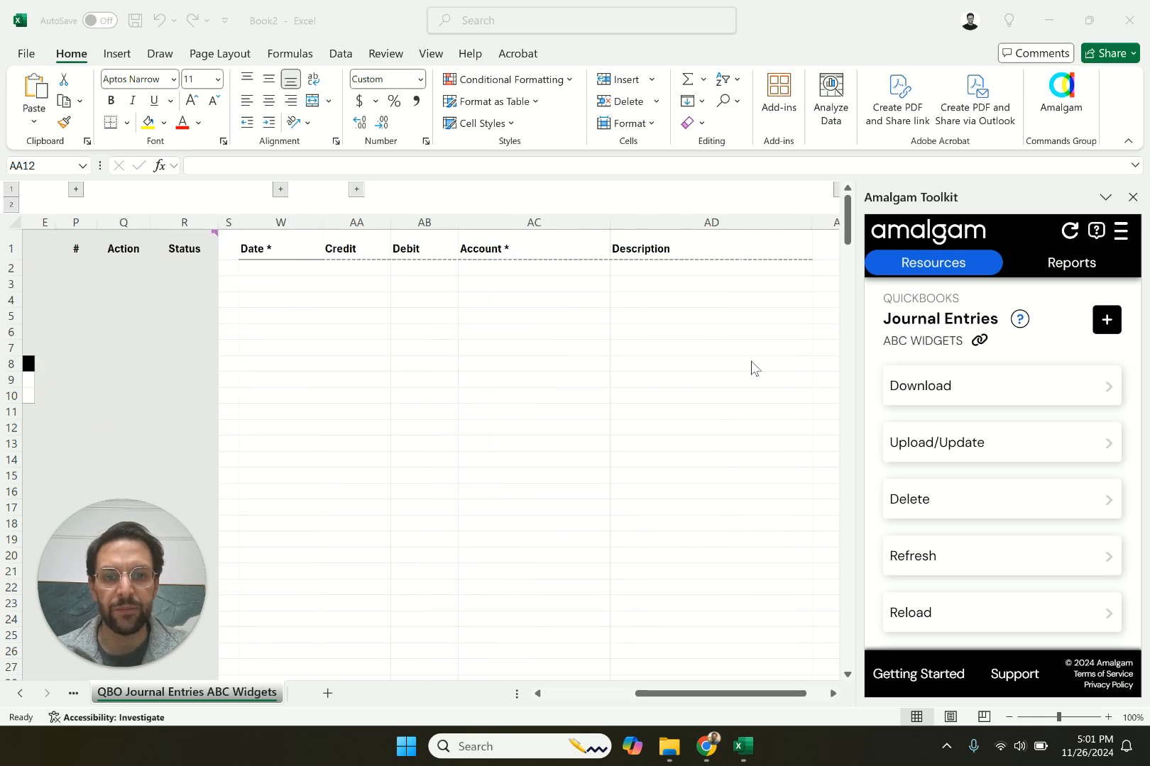
left_click(295, 273)
left_click(295, 273)
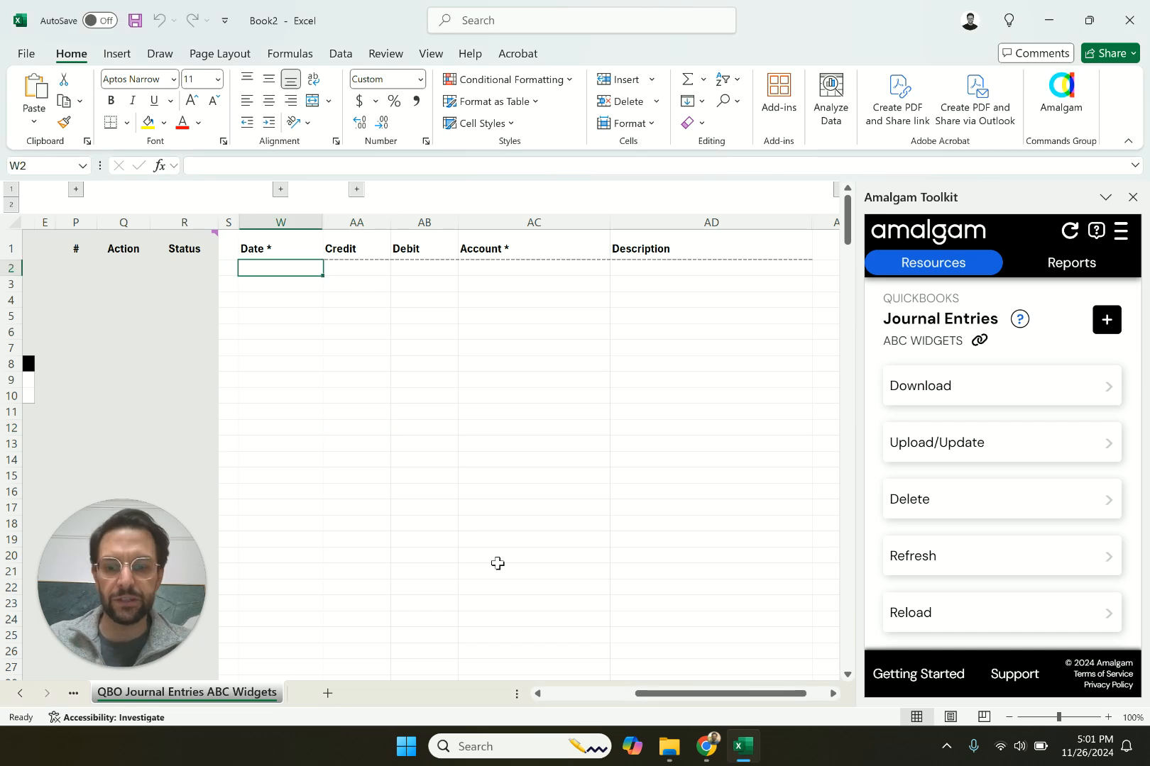
type("9/30/2024")
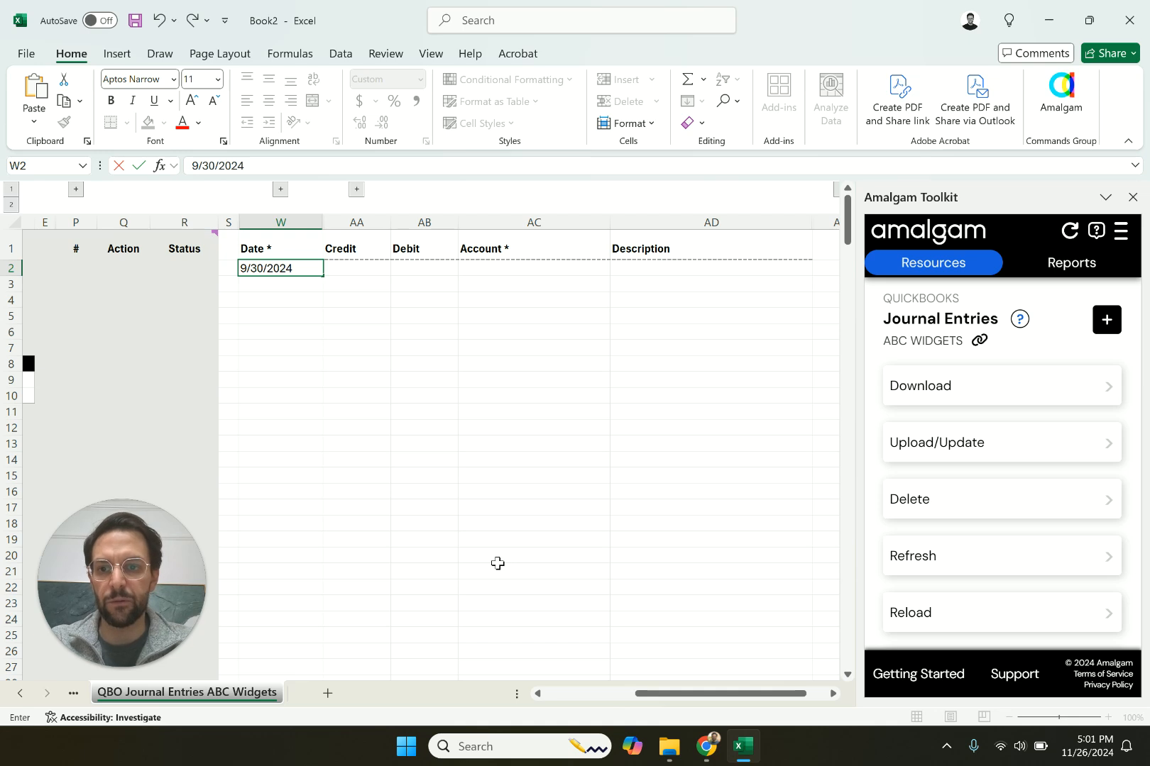
key("Tab")
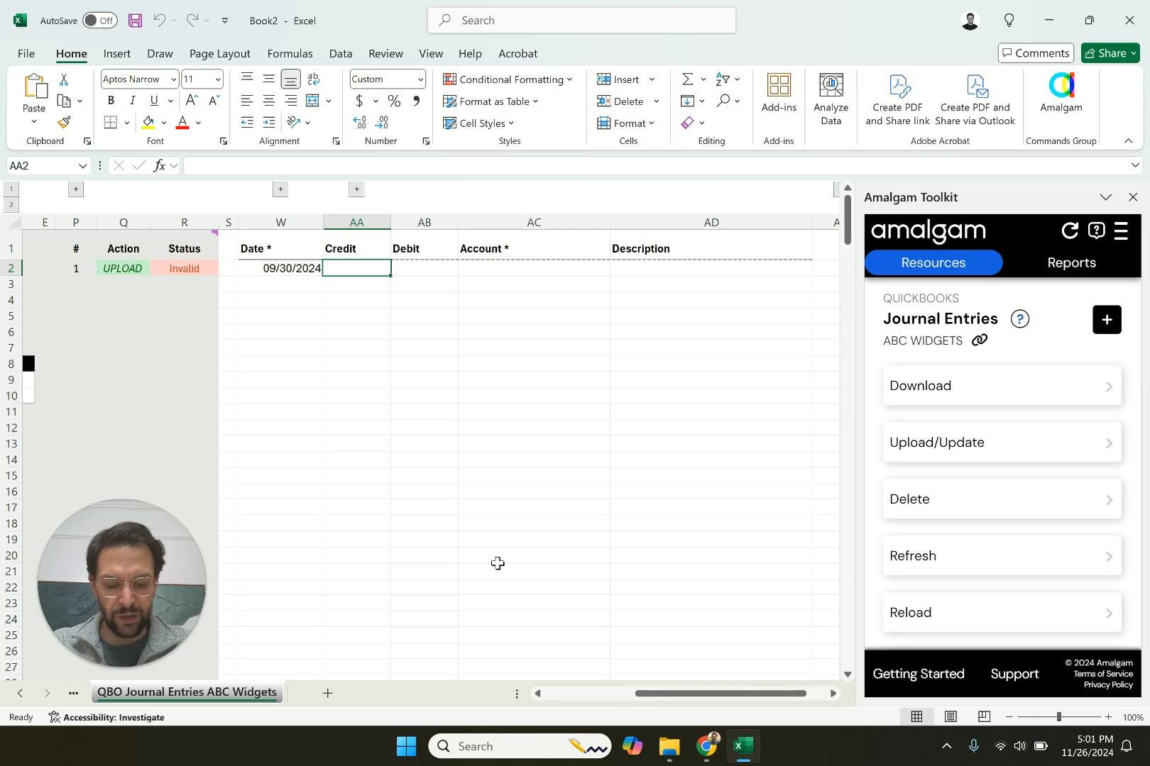
Set the account in row 2 to "1100 Accounts Payable (A/P)" by filtering the account choices with "paya"
left_click(516, 270)
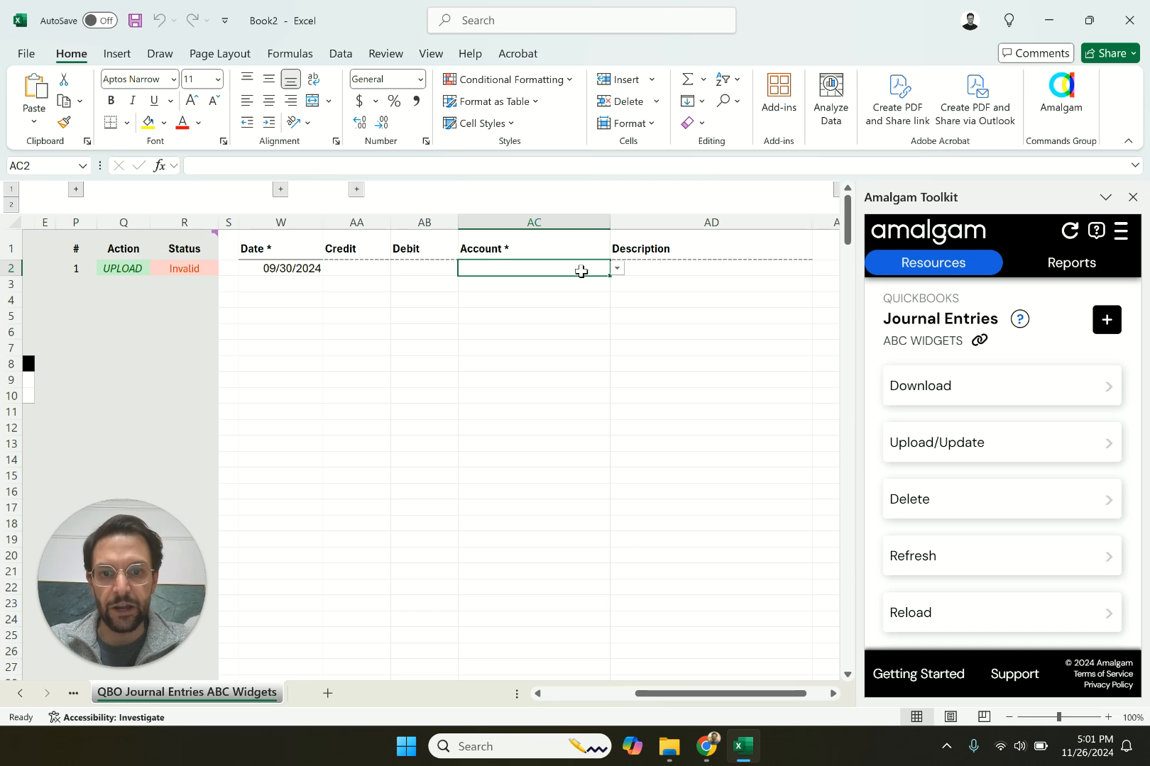
left_click(618, 269)
scroll(575, 410, "down", 3)
scroll(575, 407, "down", 5)
scroll(575, 407, "up", 5)
scroll(574, 406, "up", 1)
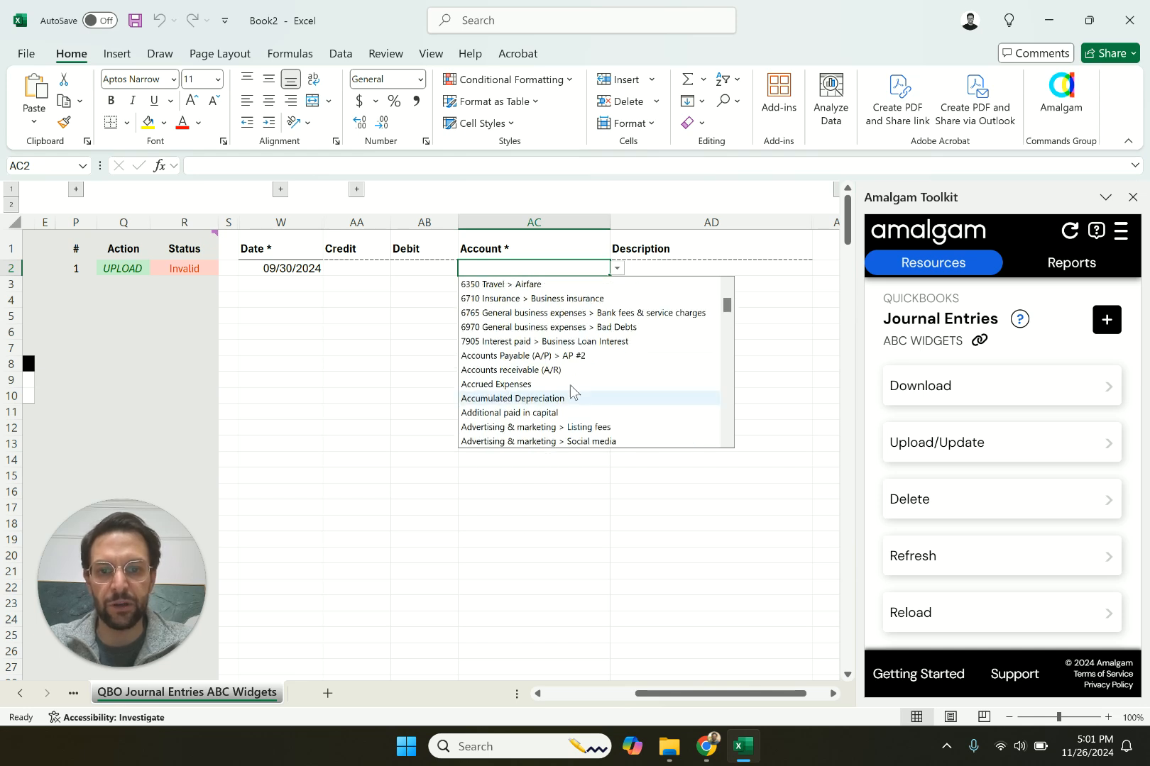
left_click(547, 269)
type("paya")
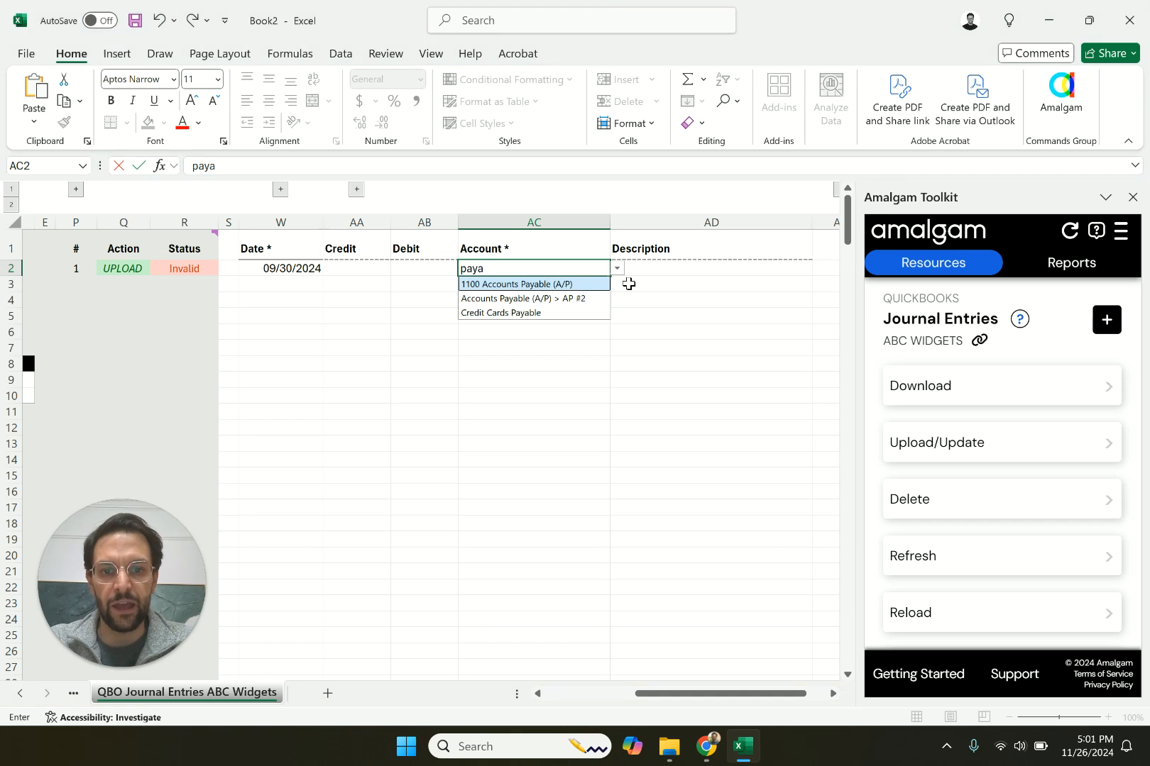
key("Return")
Enter a row 2 description made of the person's first name in possessive form followed by "AP Load"
left_click(667, 272)
type("Joe's AP Load")
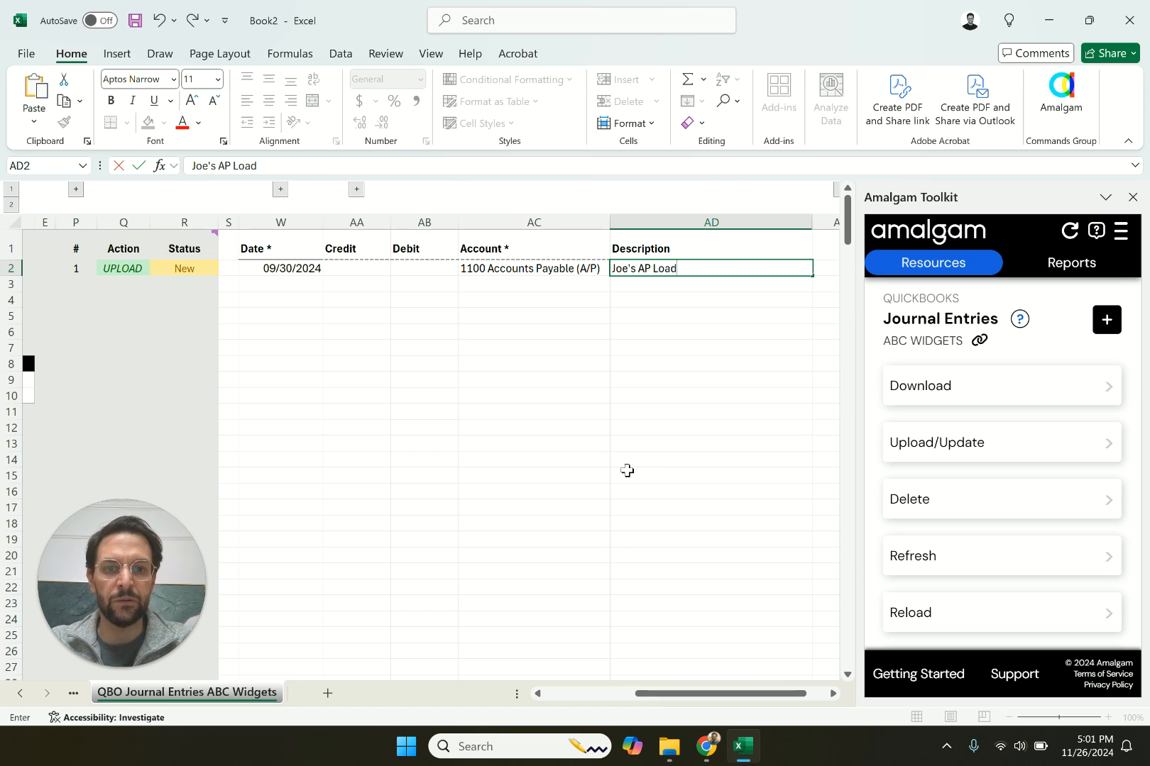
key("Return")
Set the accounts of the first entry's offsetting lines to Rent in row 3 and "Rent > Utilities" in row 4
key("Left")
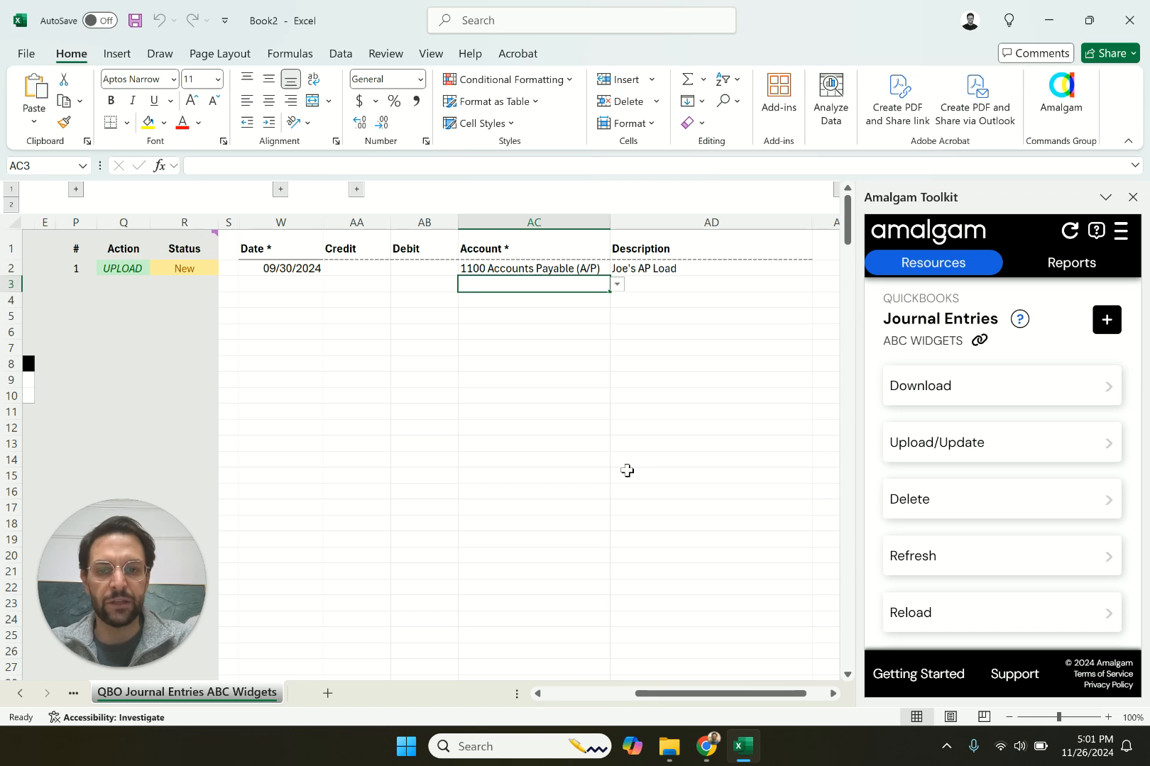
type("rent")
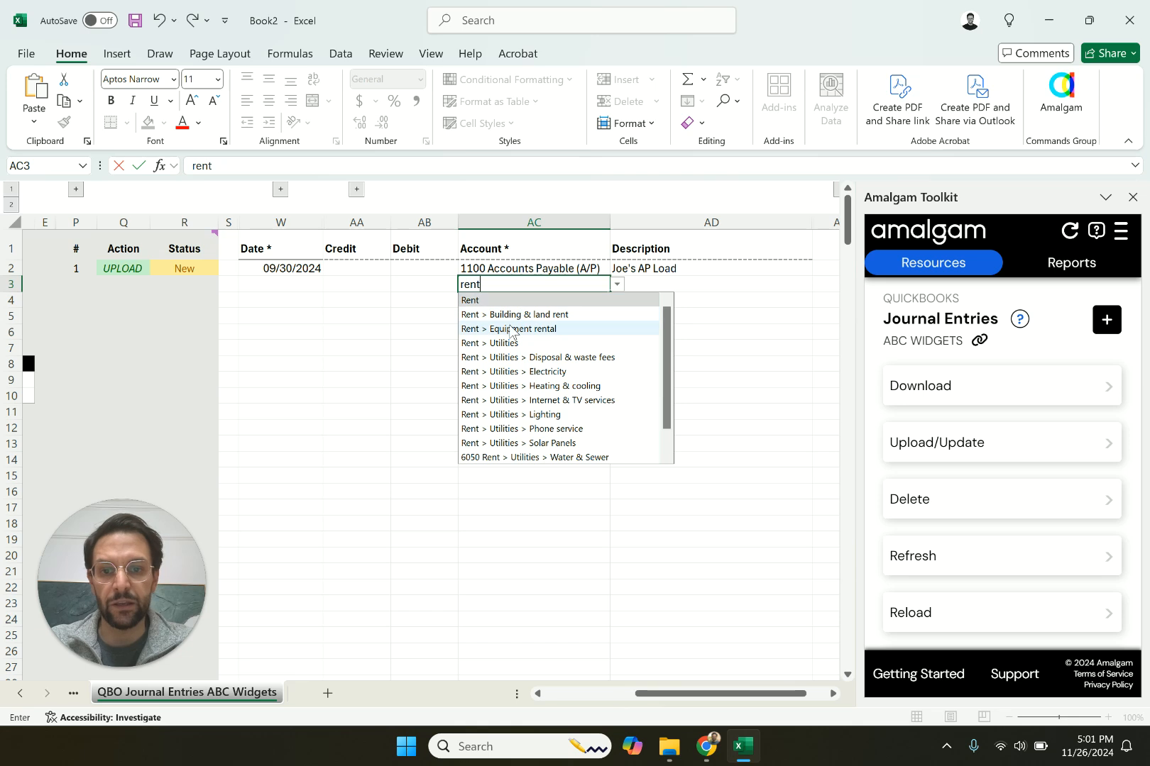
left_click(509, 300)
left_click(508, 305)
type("utili")
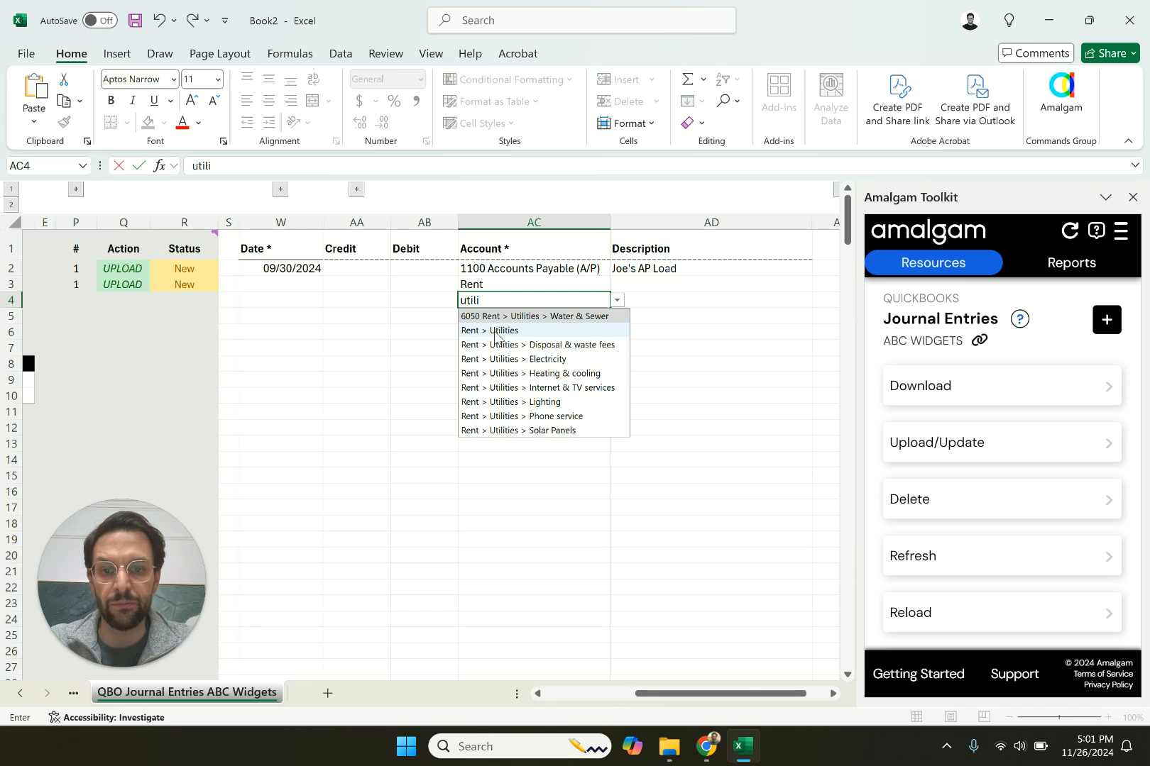
left_click(495, 331)
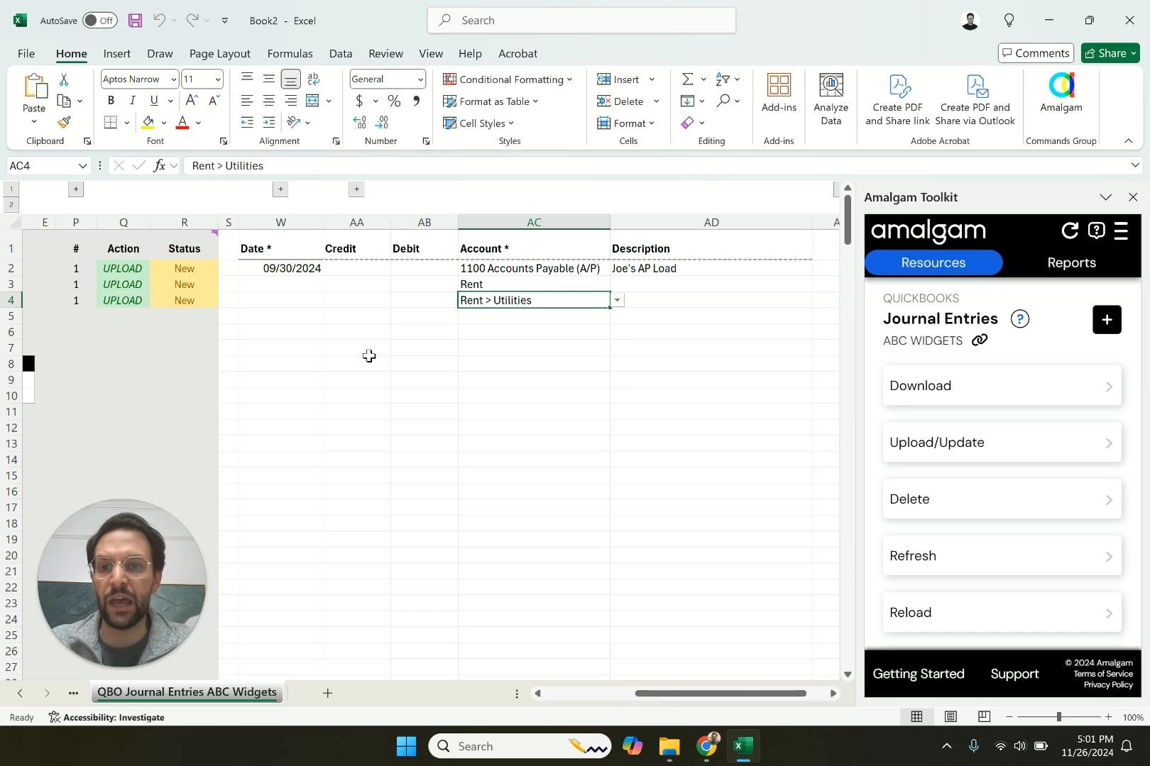
Enter a credit of 100 in row 2 and debits of 90 in row 3 and 10 in row 4
left_click(378, 268)
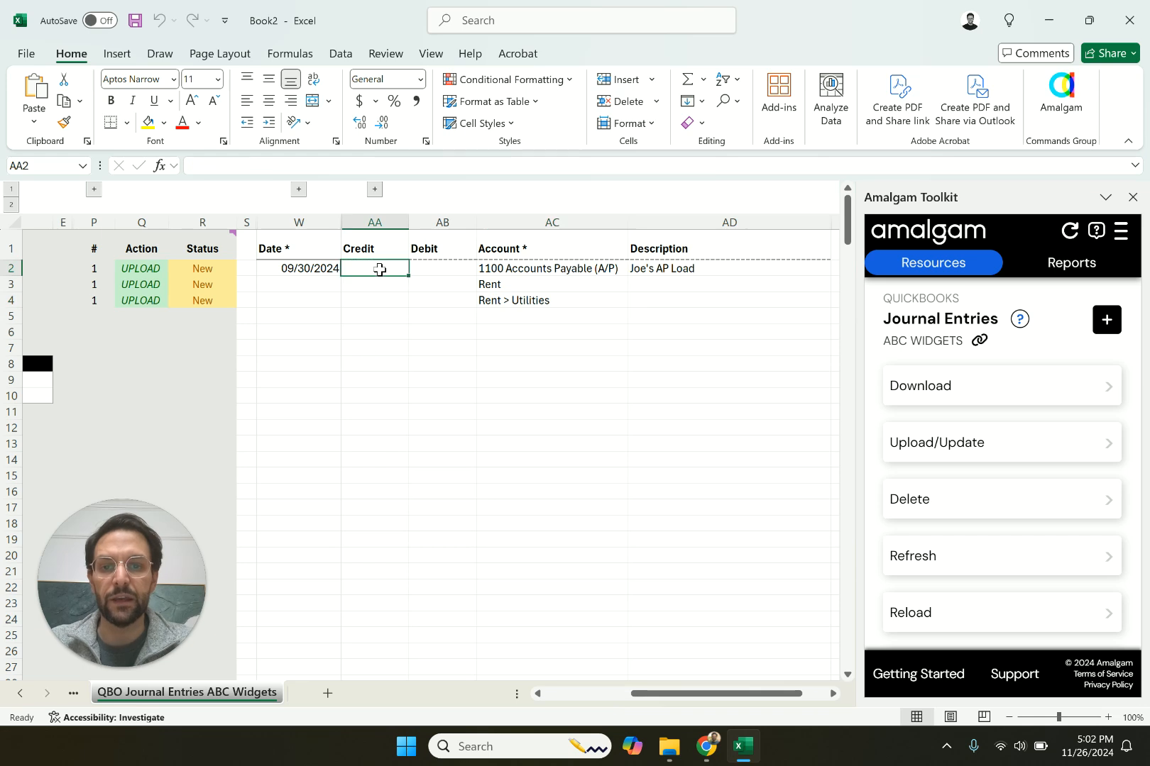
type("100")
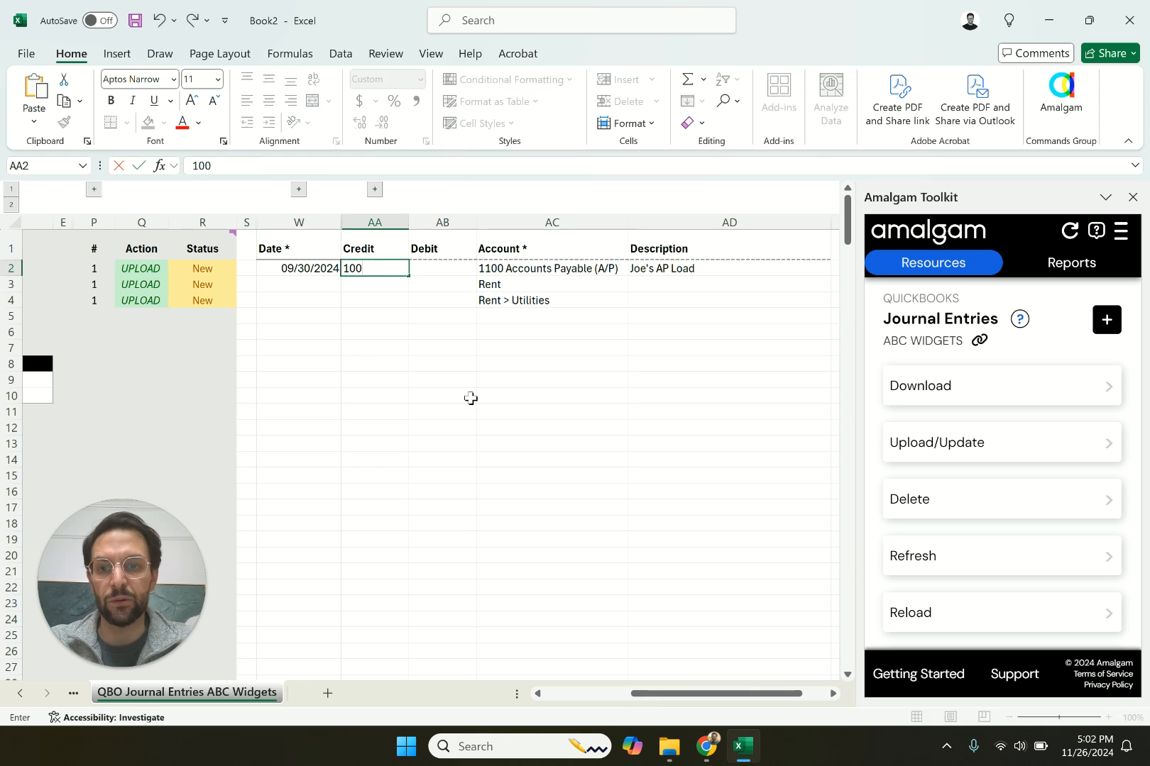
key("Return")
key("Right")
type("90")
key("Return")
type("10")
key("Return")
Fill the row 2 description down to rows 3 and 4
left_click(662, 276)
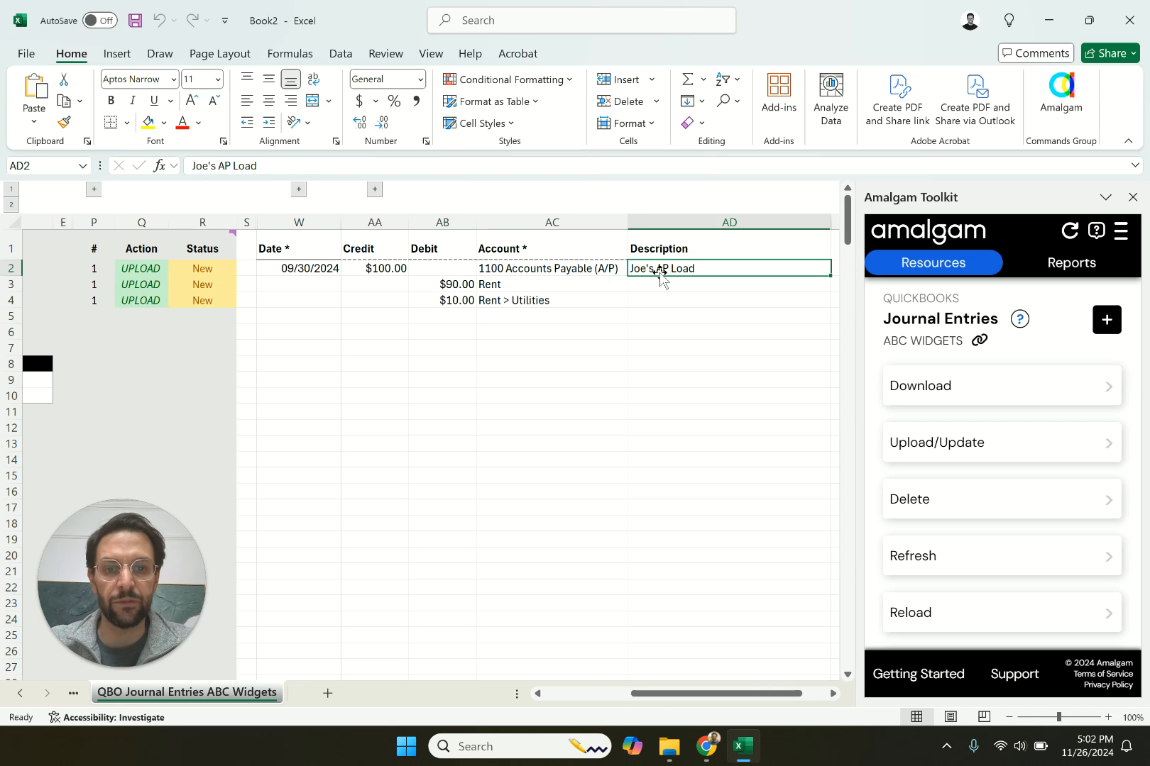
key("shift+Down")
key("shift+Down")
key("ctrl+d")
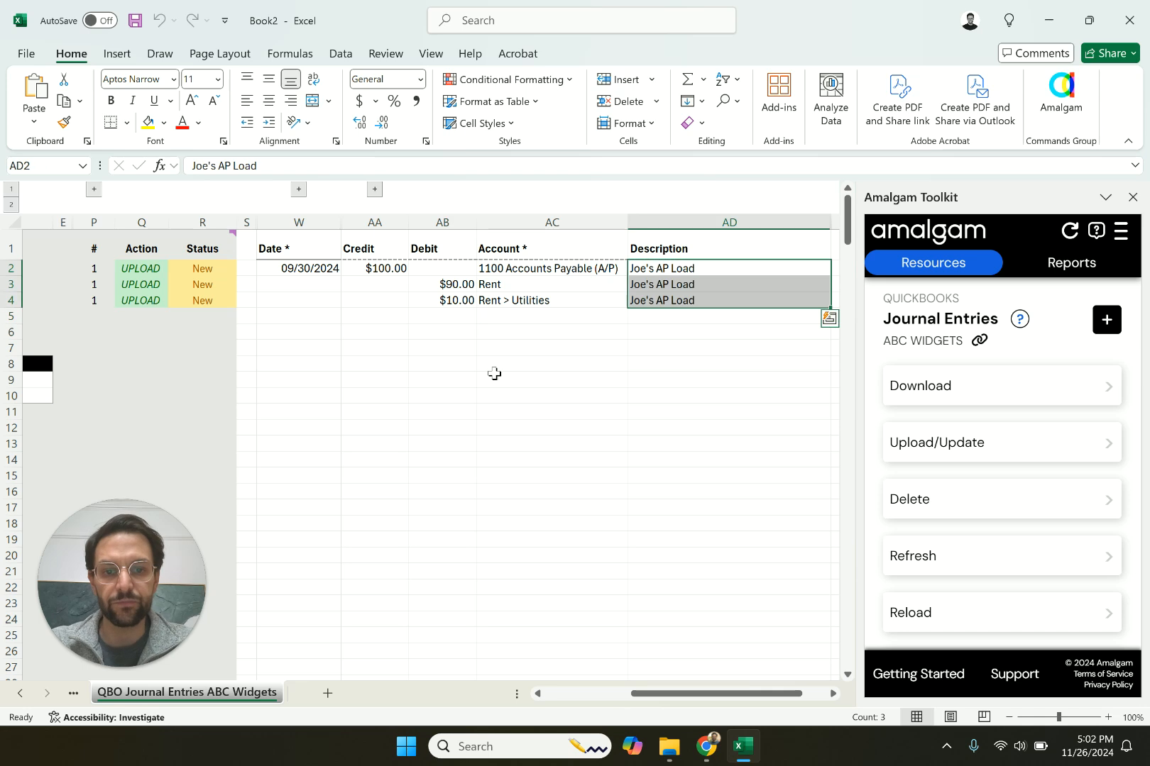
Start a second journal entry in row 5 with the date 9/30/2024
scroll(490, 376, "left", 1)
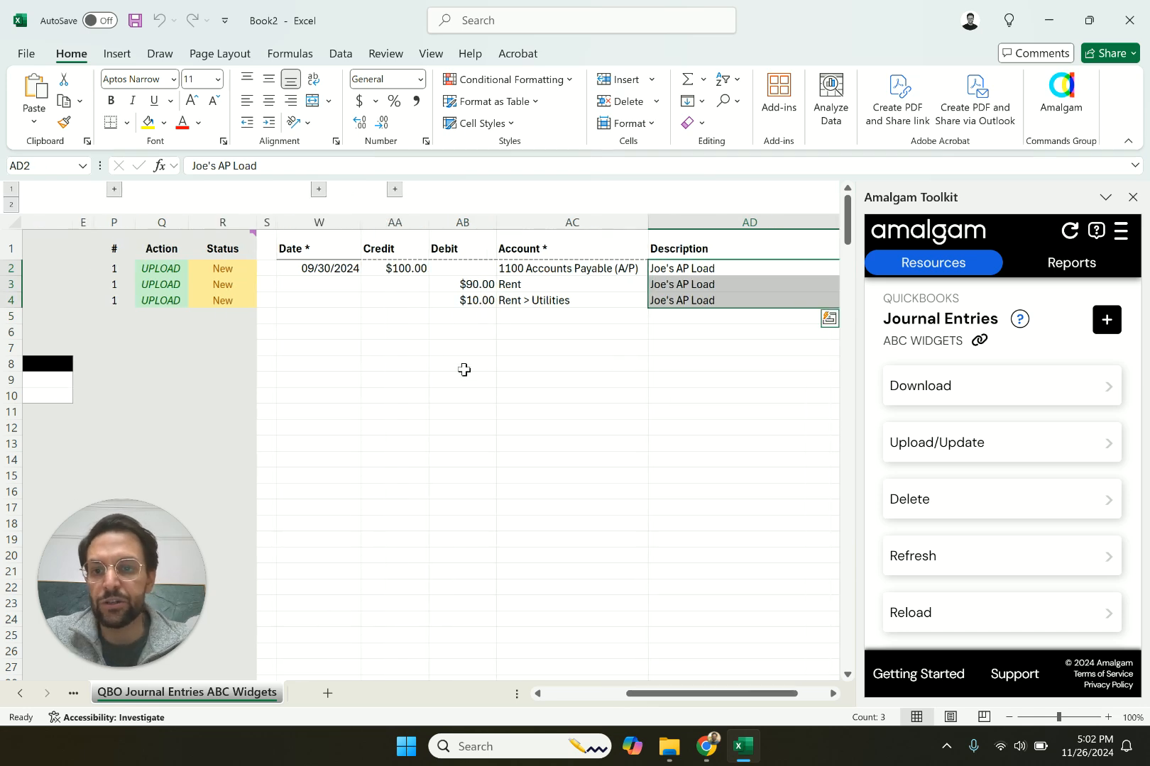
left_click(328, 314)
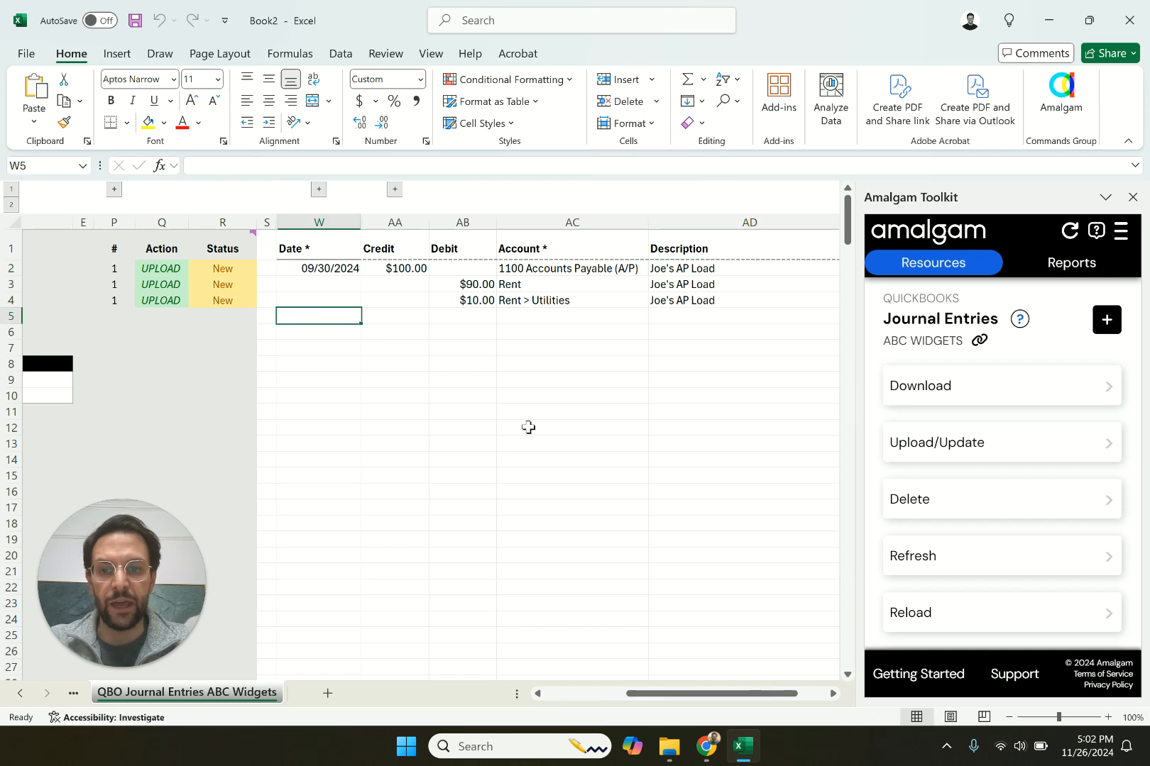
type("9/")
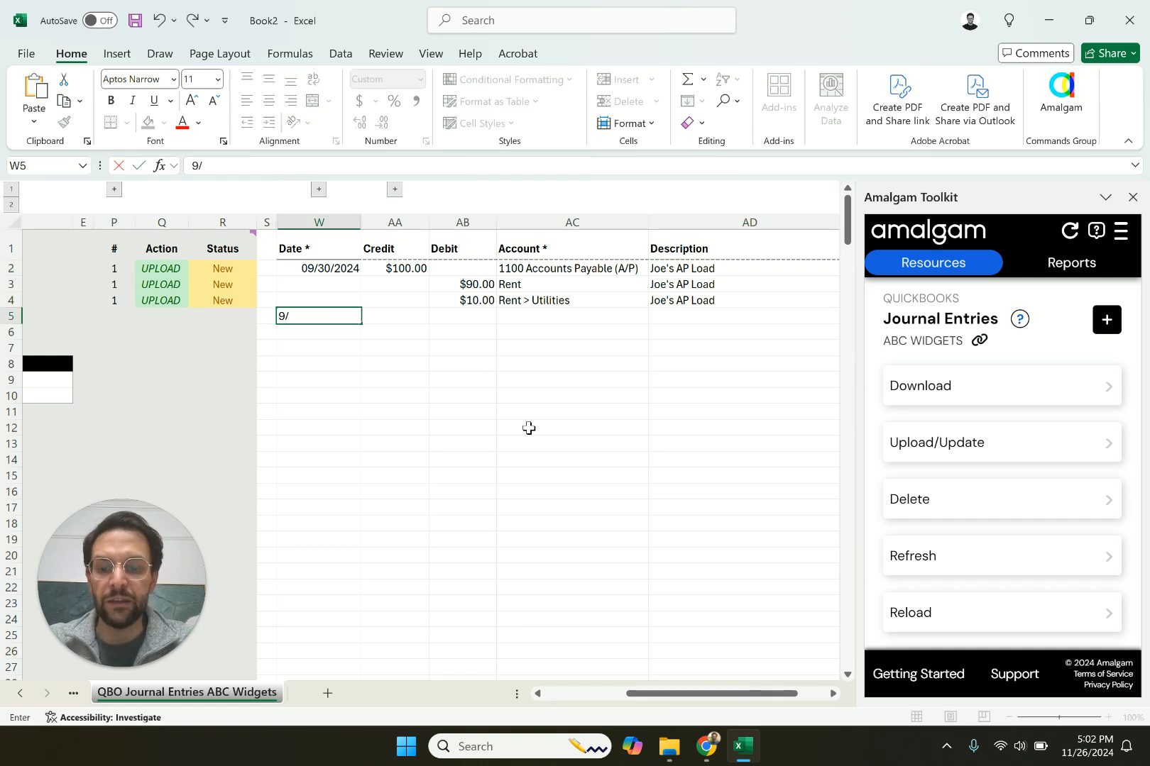
type("30/2024")
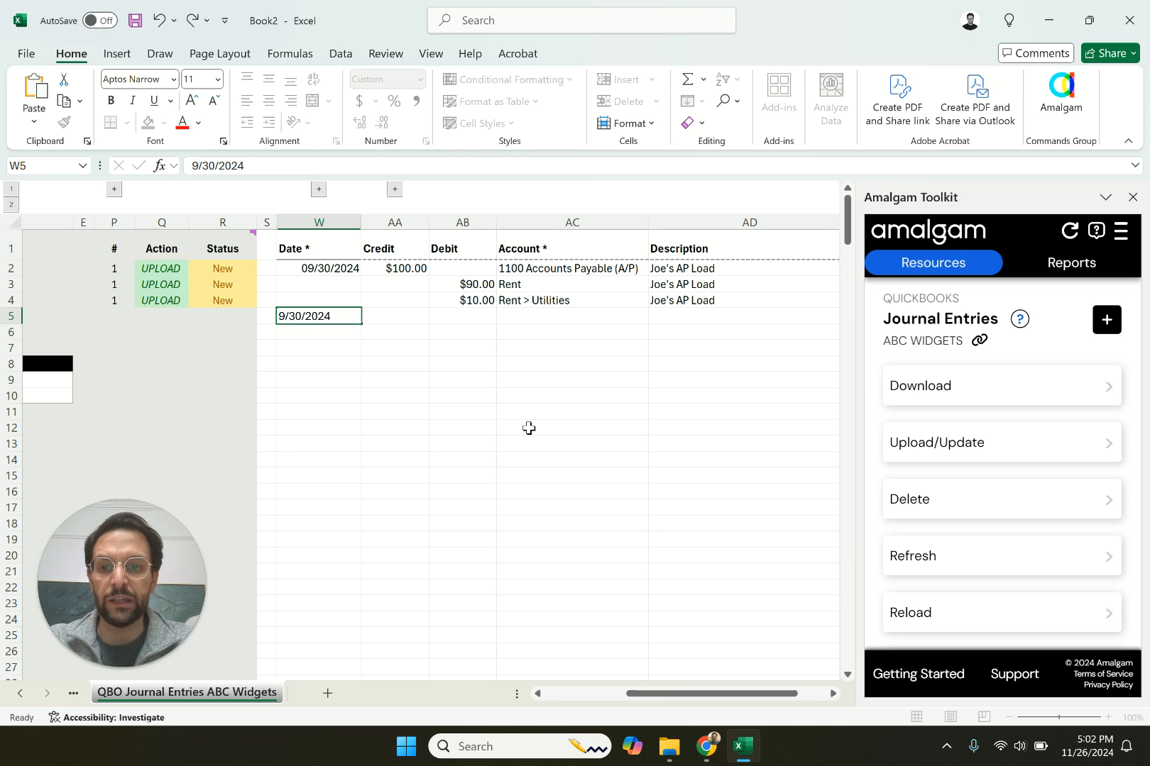
key("Return")
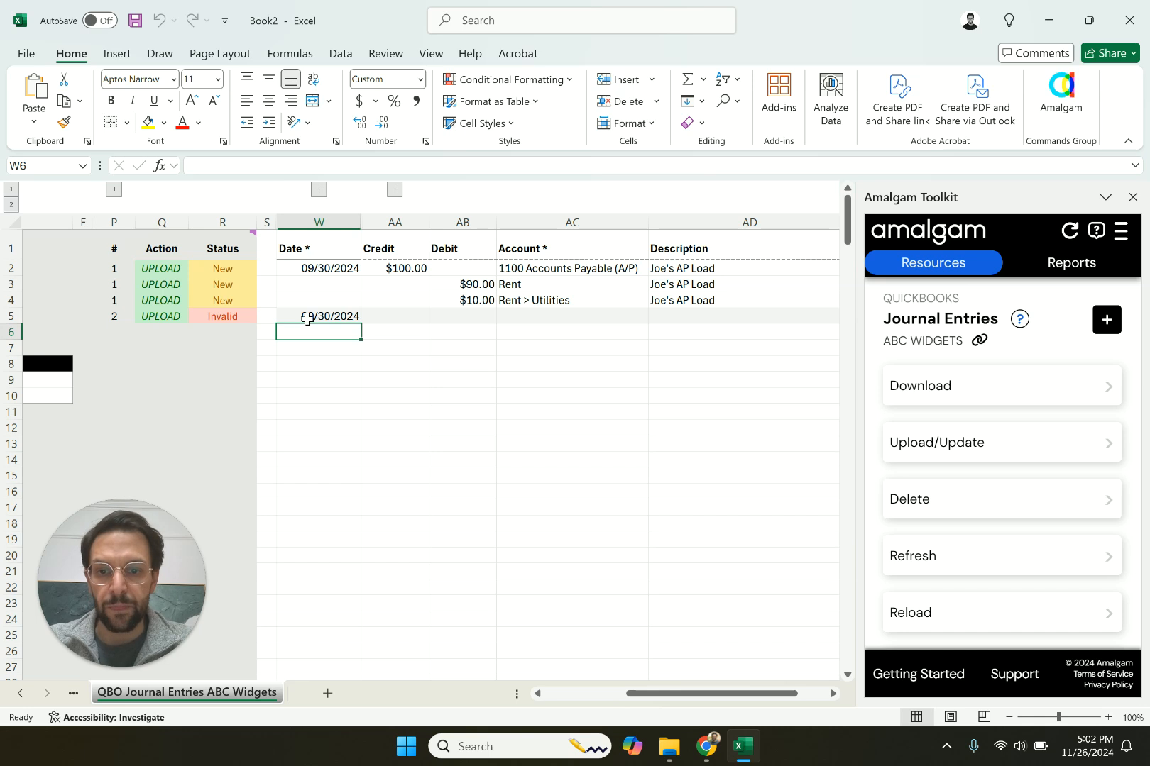
Set the account in row 5 to "Legal & accounting services > Legal Fees" by filtering the choices with "lega"
left_click(573, 319)
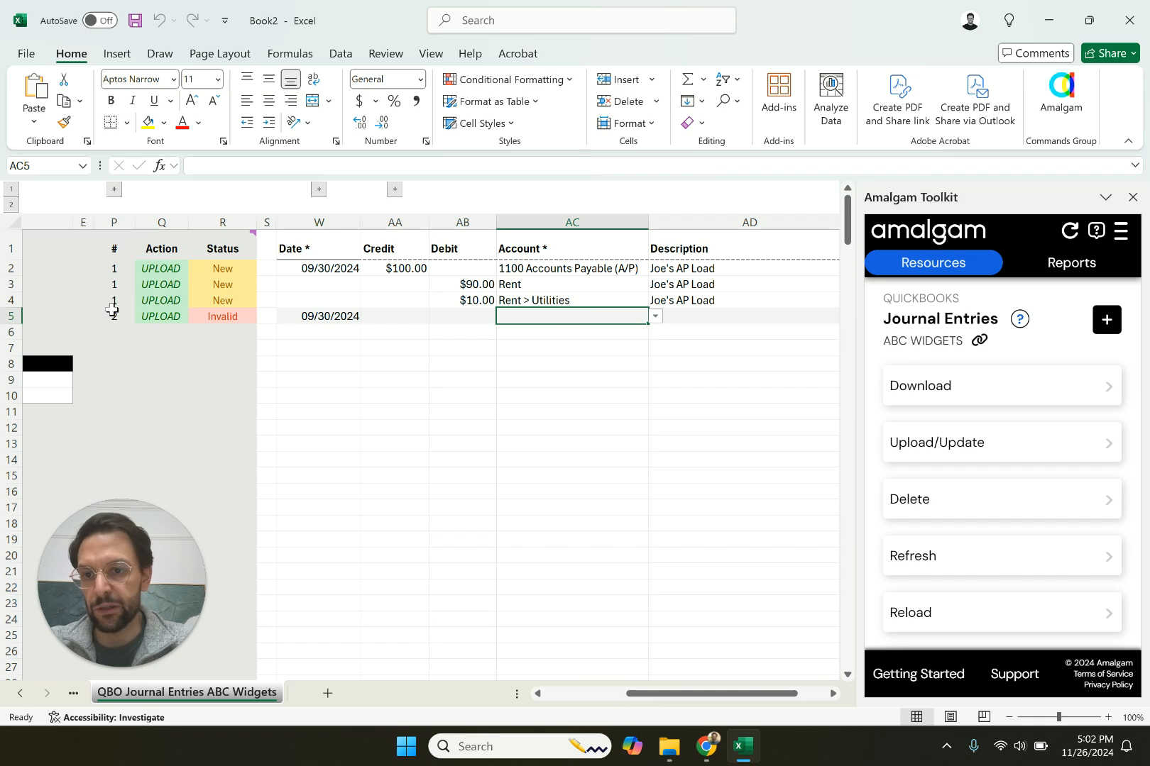
left_click(656, 317)
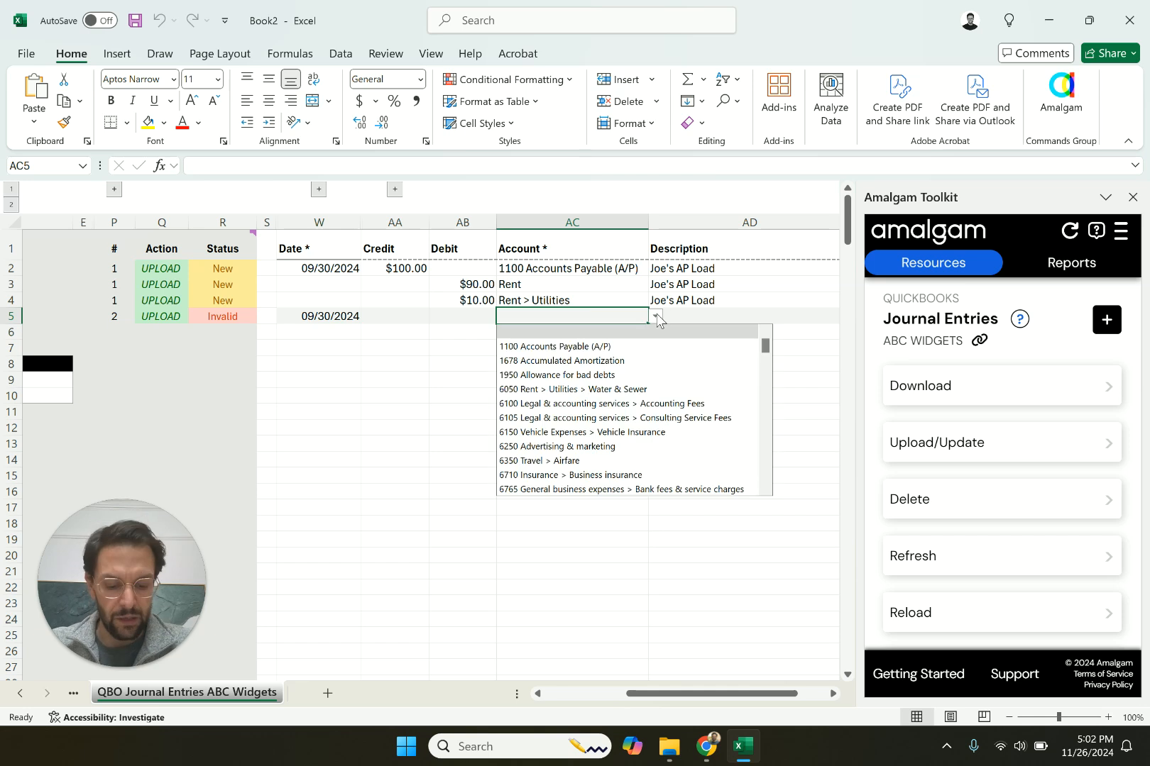
left_click(569, 314)
type("le")
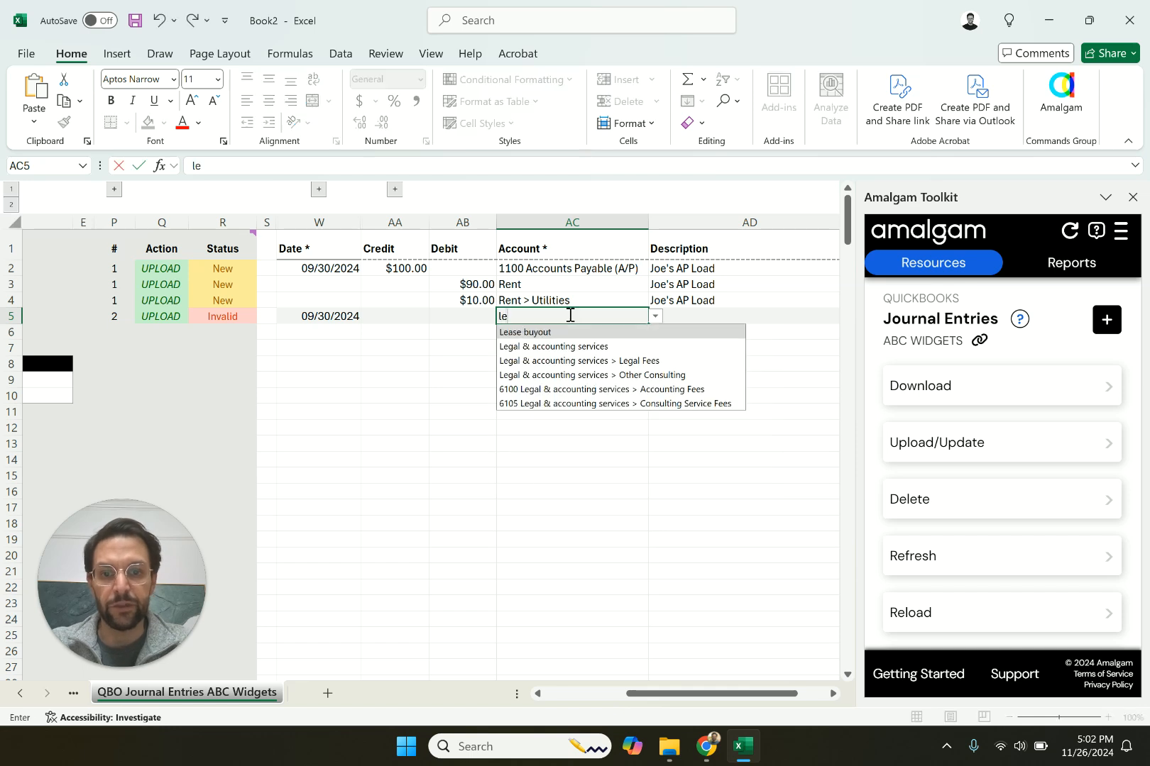
type("ga")
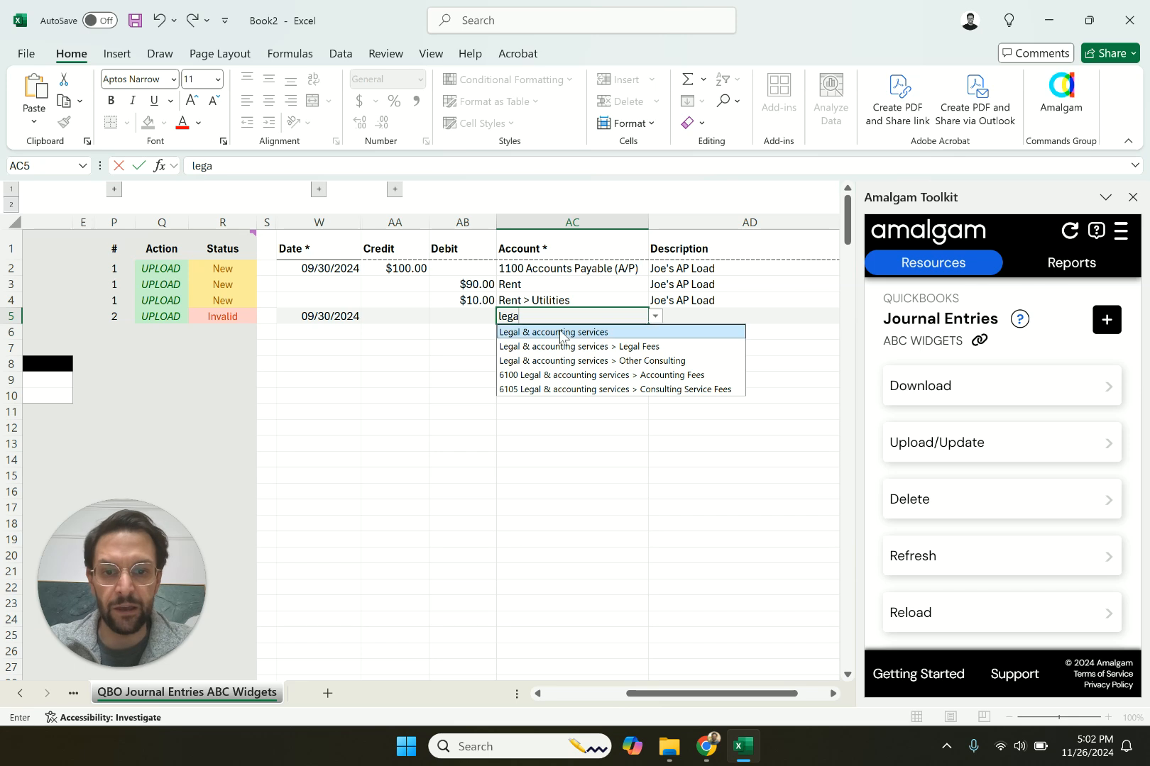
left_click(511, 346)
Set the account in row 6 to the checking account
left_click(511, 336)
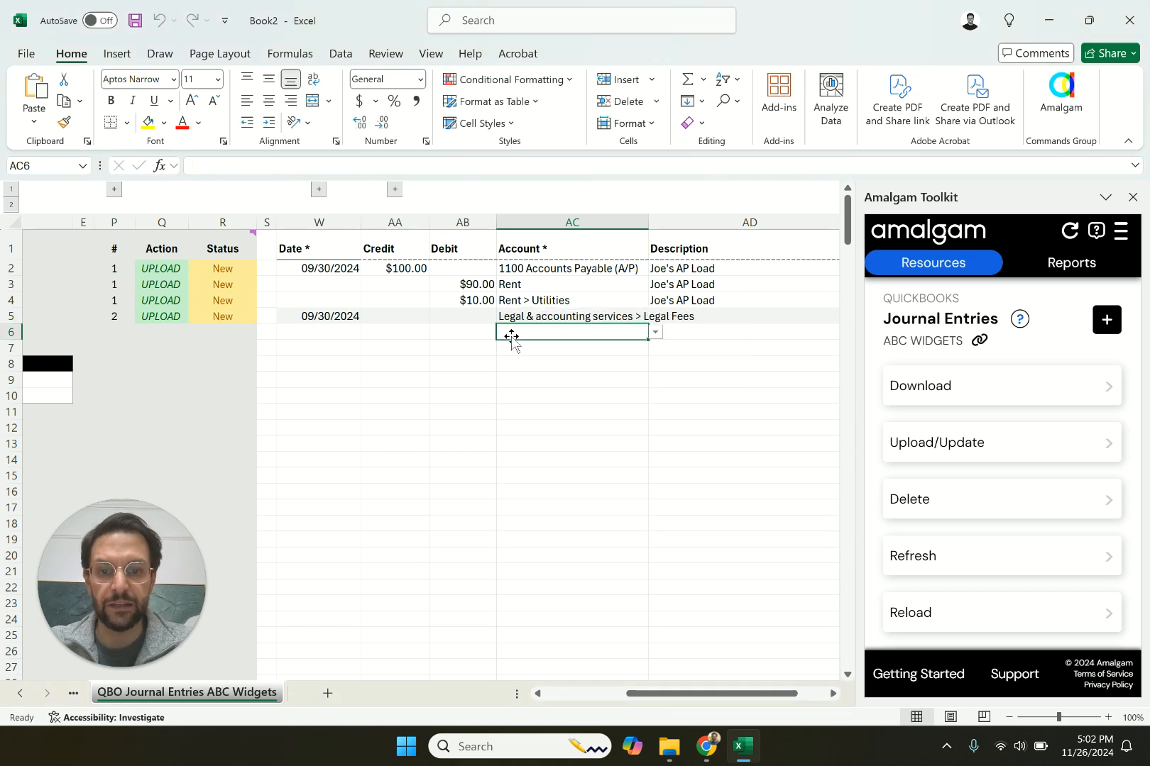
type("cas")
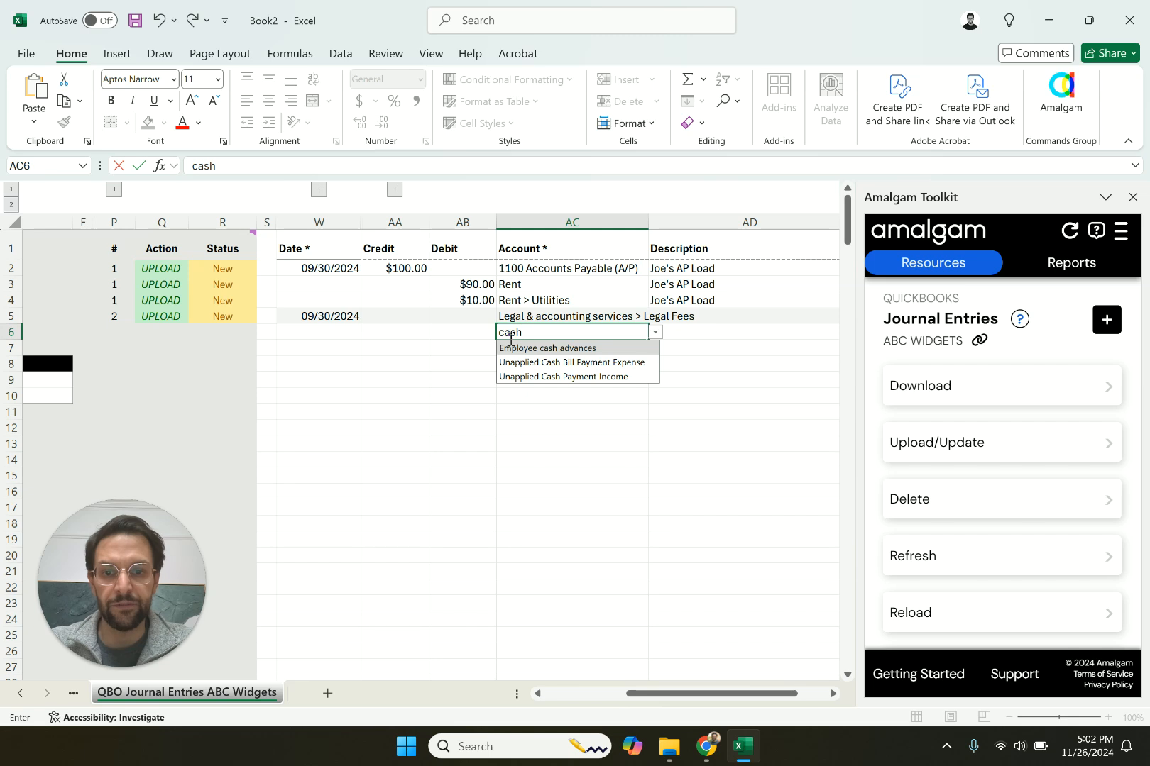
type("h")
key("BackSpace")
key("BackSpace")
key("BackSpace")
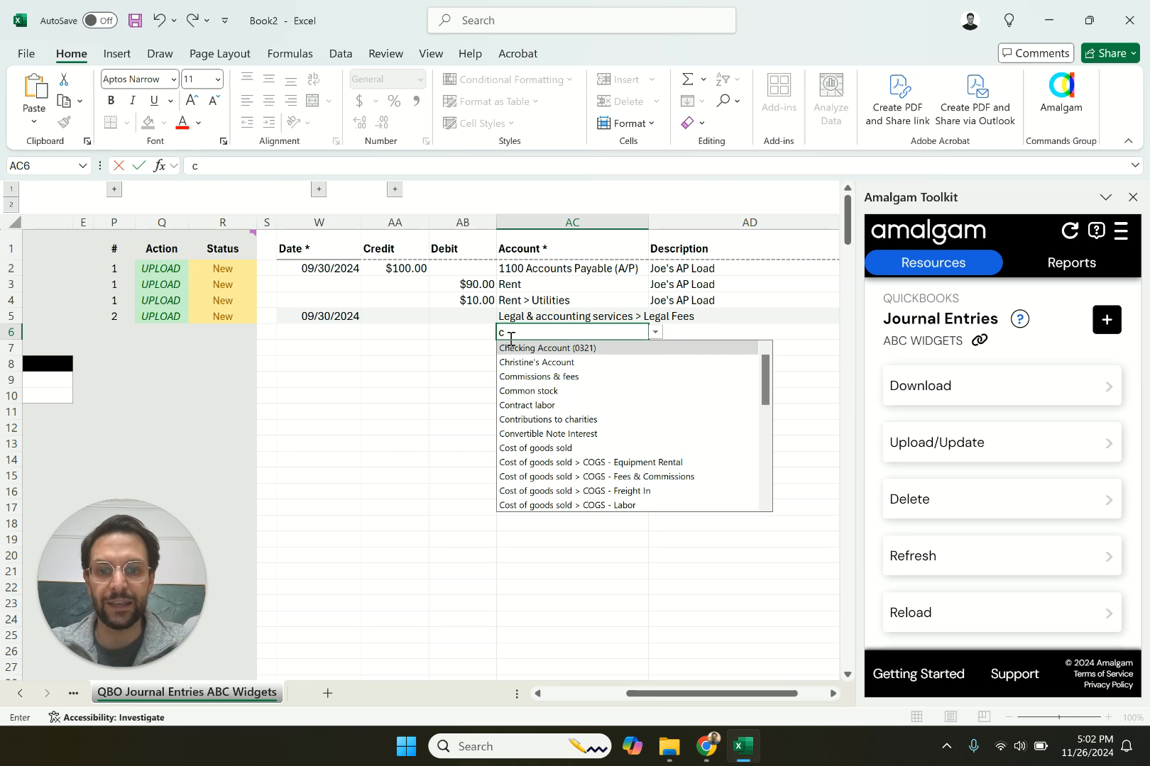
left_click(511, 347)
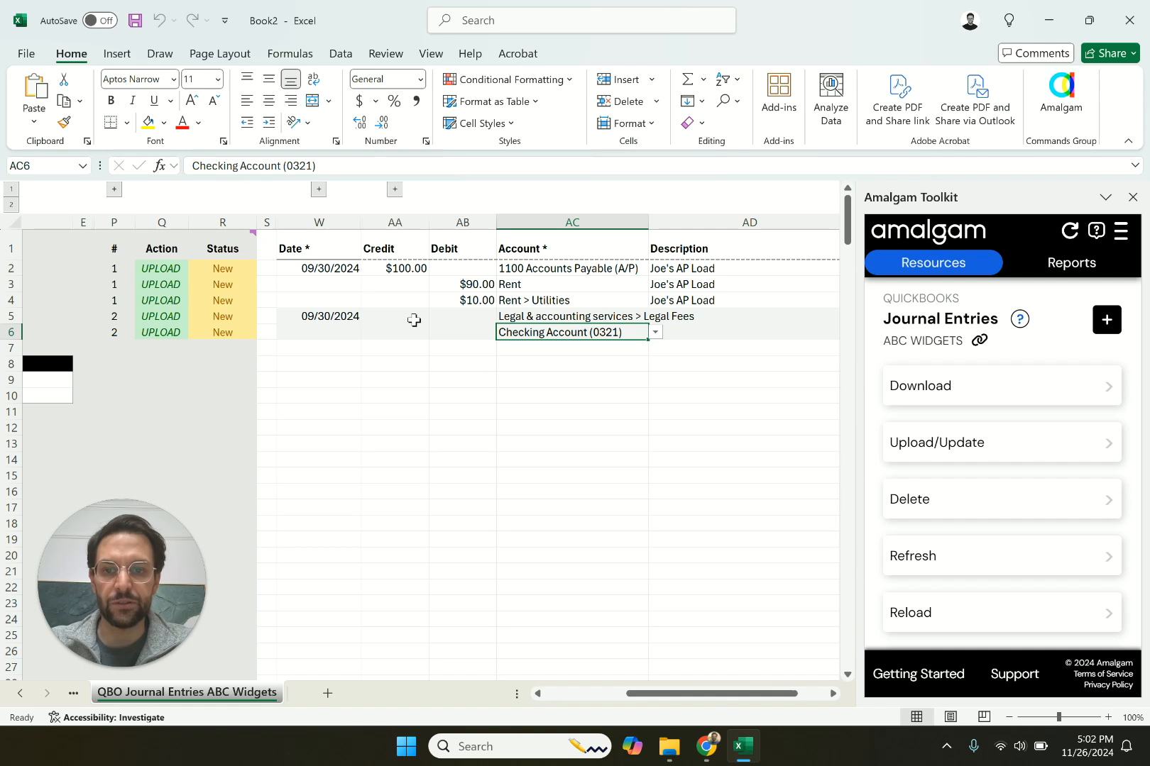
Enter a debit of 250 in row 5 and a credit of 250 in row 6
left_click(440, 316)
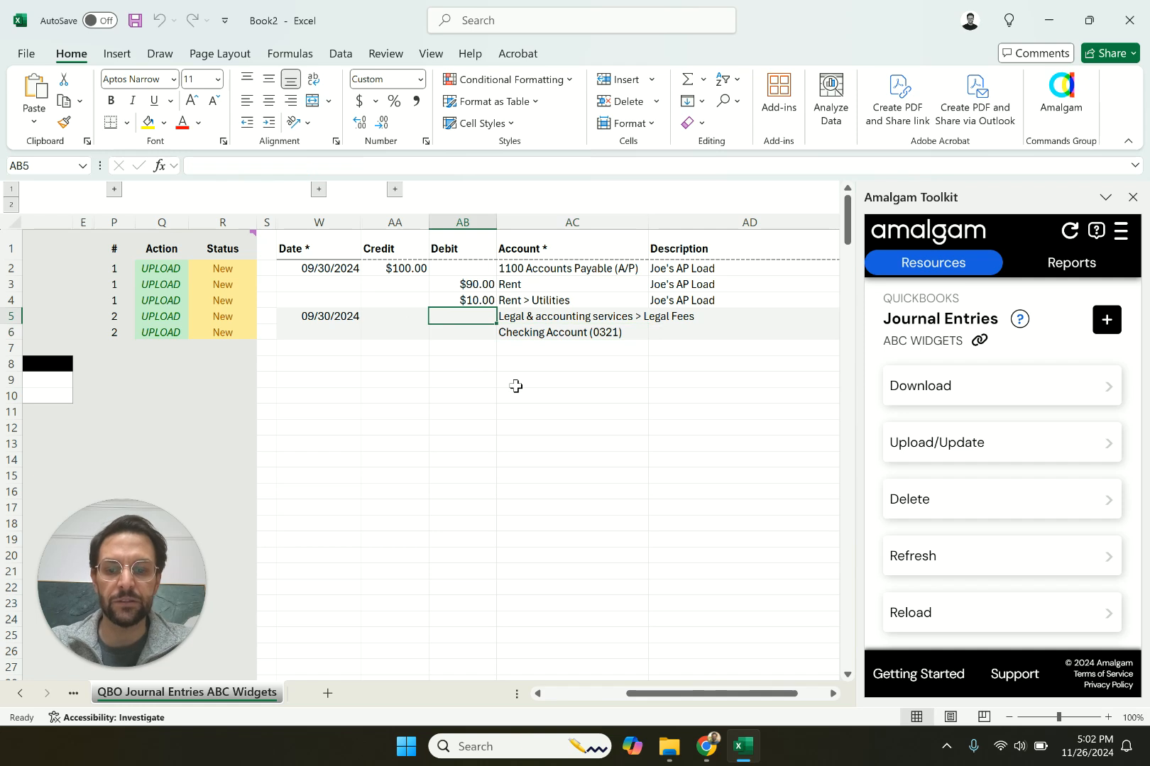
type("250")
key("Return")
key("Left")
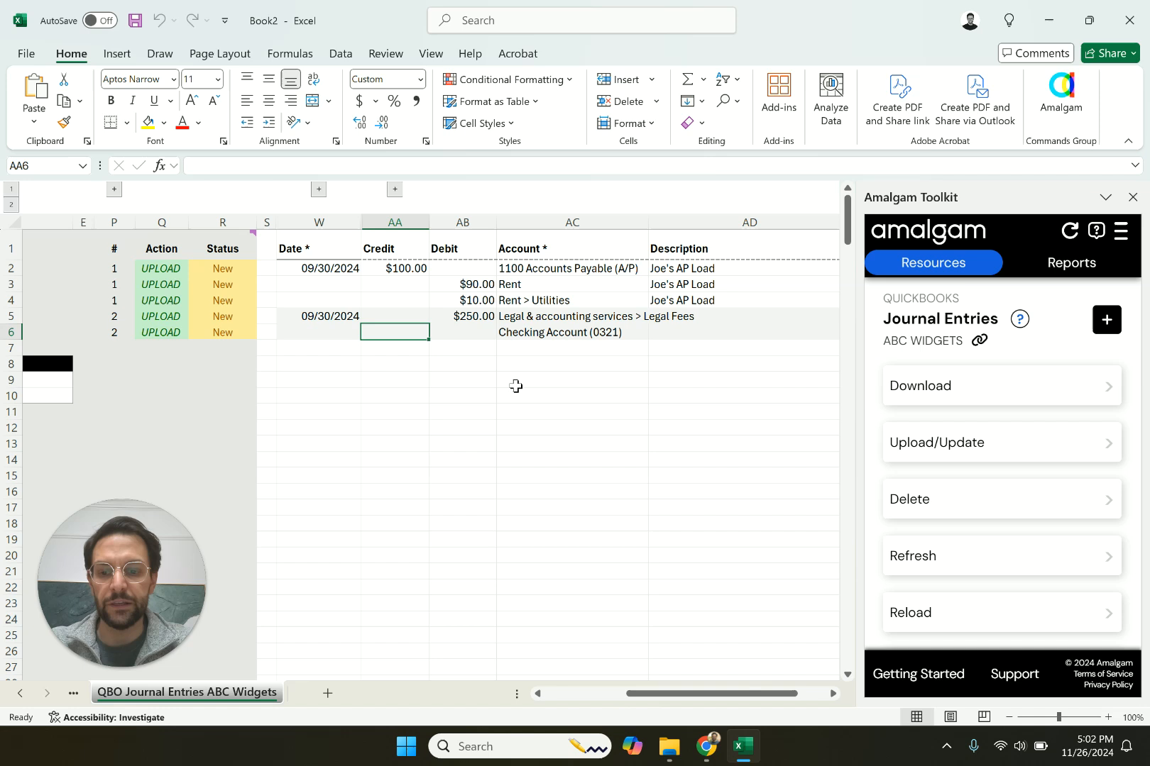
type("250")
key("Return")
Enter the person's first name in possessive form followed by "JE" as the row 5 description and fill it down to row 6
left_click(700, 319)
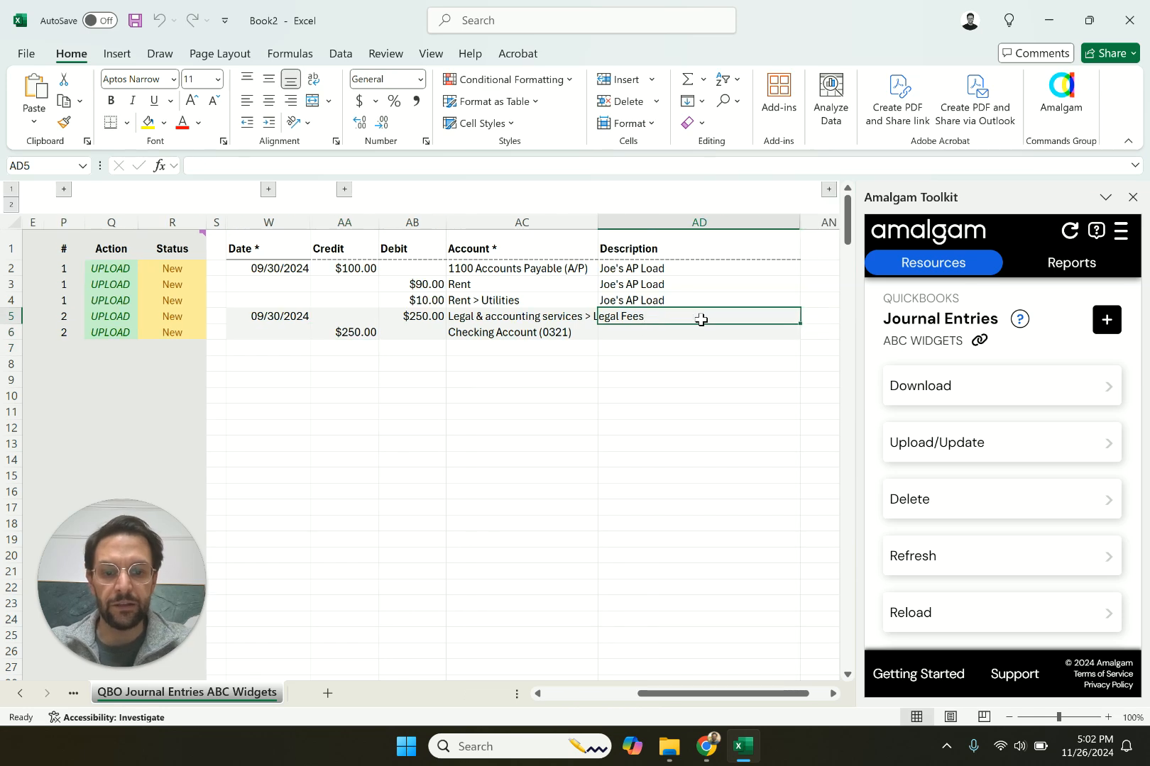
type("Joe's JE")
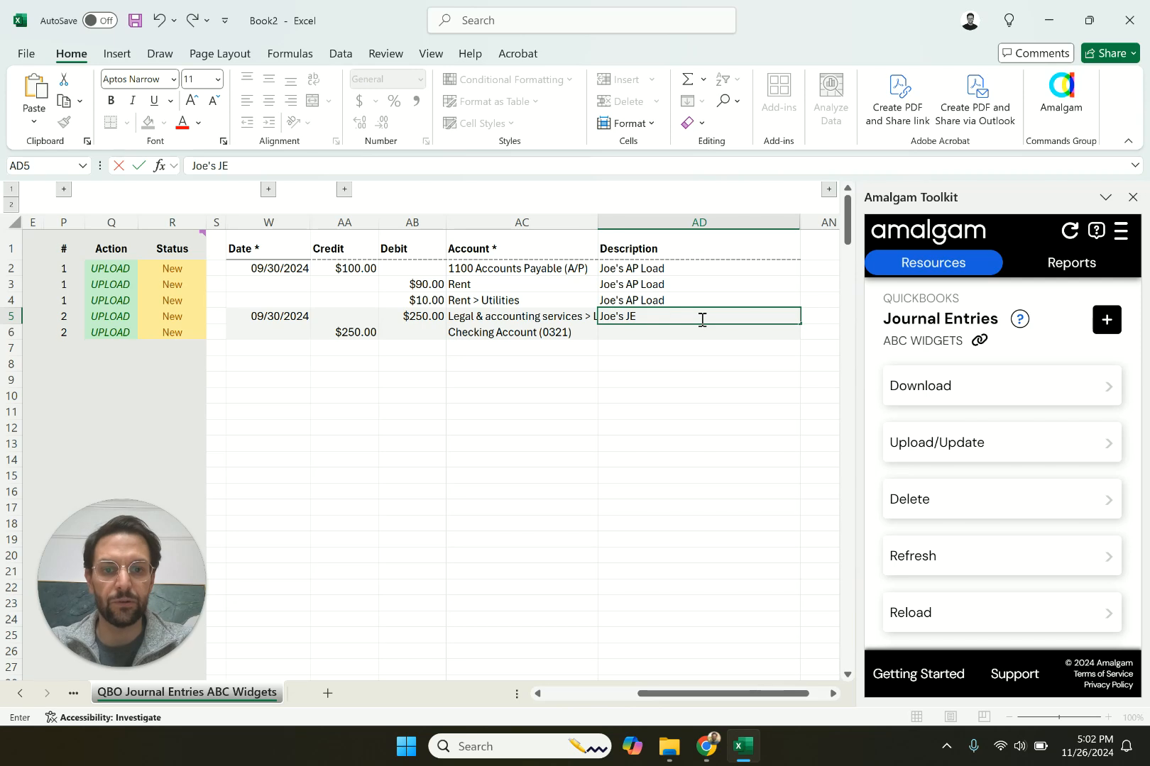
key("Return")
key("ctrl+d")
Upload both new journal entries to QuickBooks
scroll(423, 457, "left", 1)
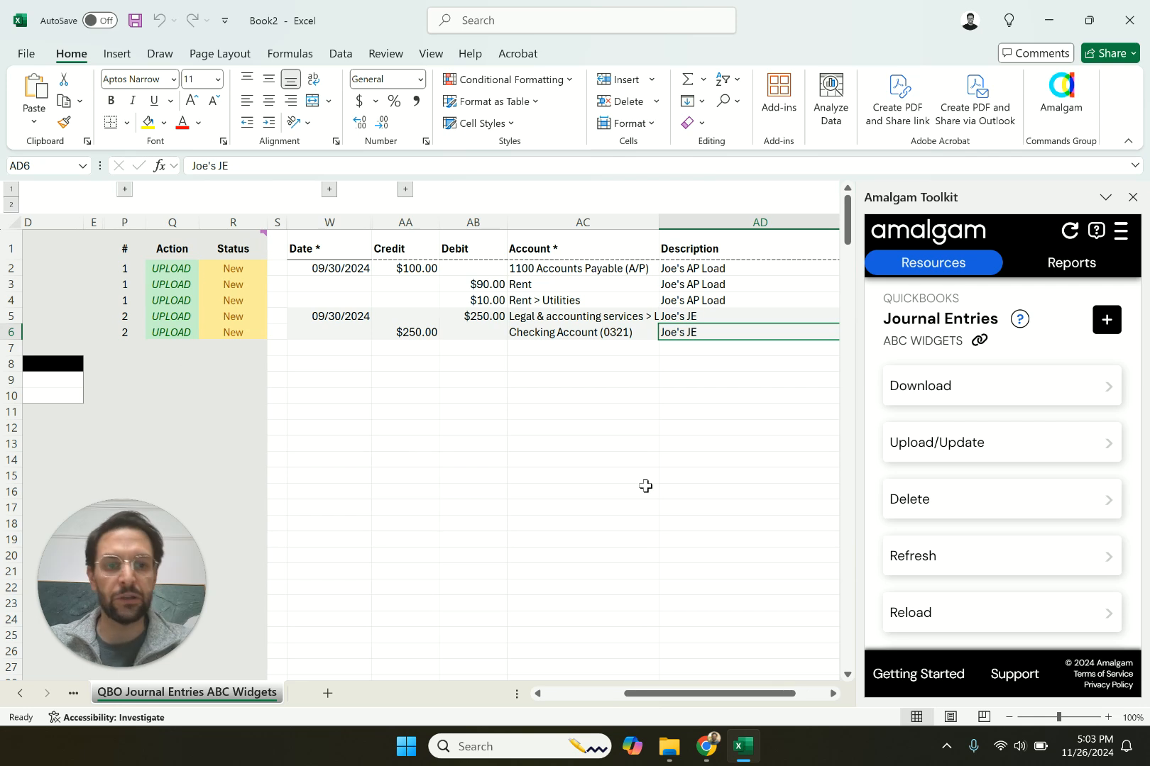
left_click(986, 441)
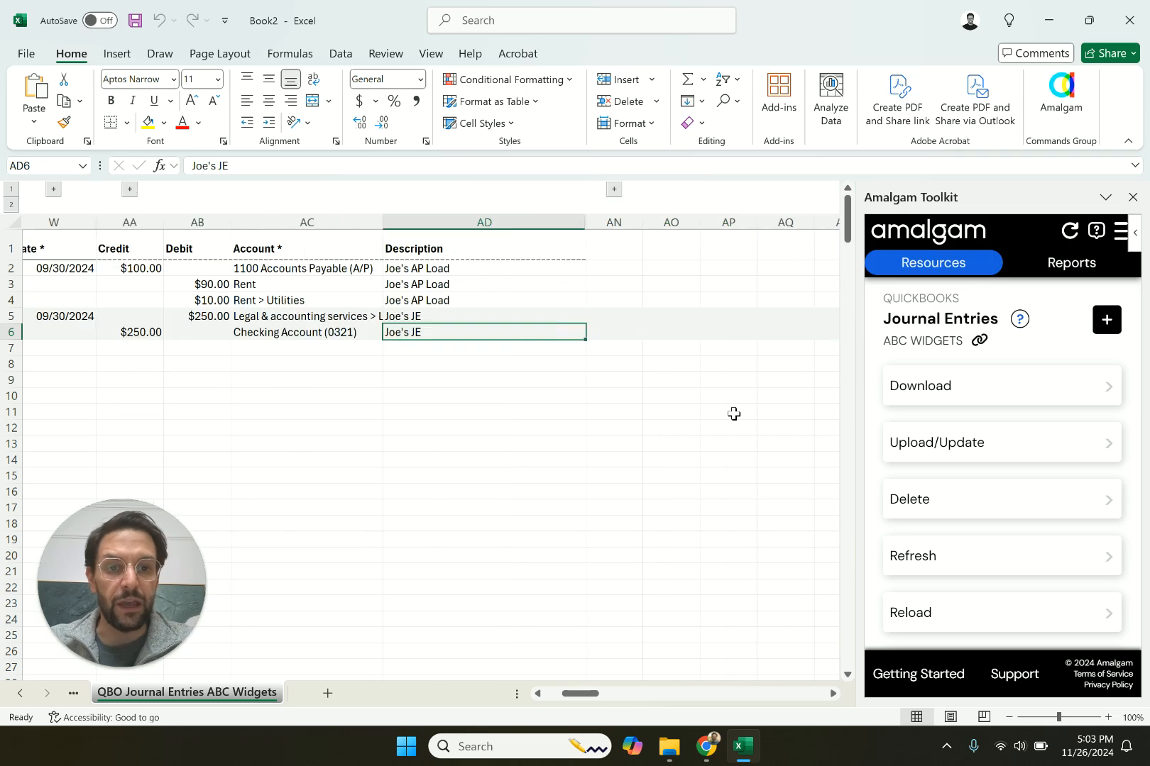
Expand the hidden columns after Description and set the vendor to Nolan's Honky Tonk in rows 2 to 4
left_click(611, 189)
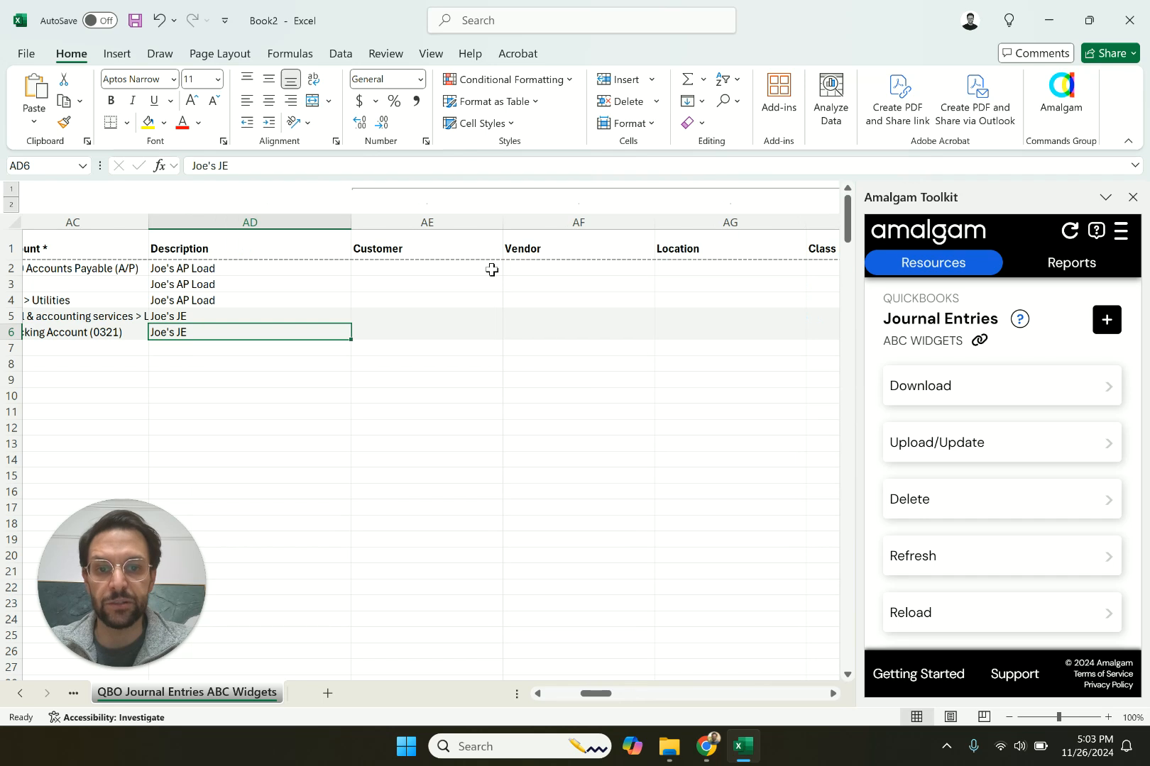
scroll(672, 275, "left", 3)
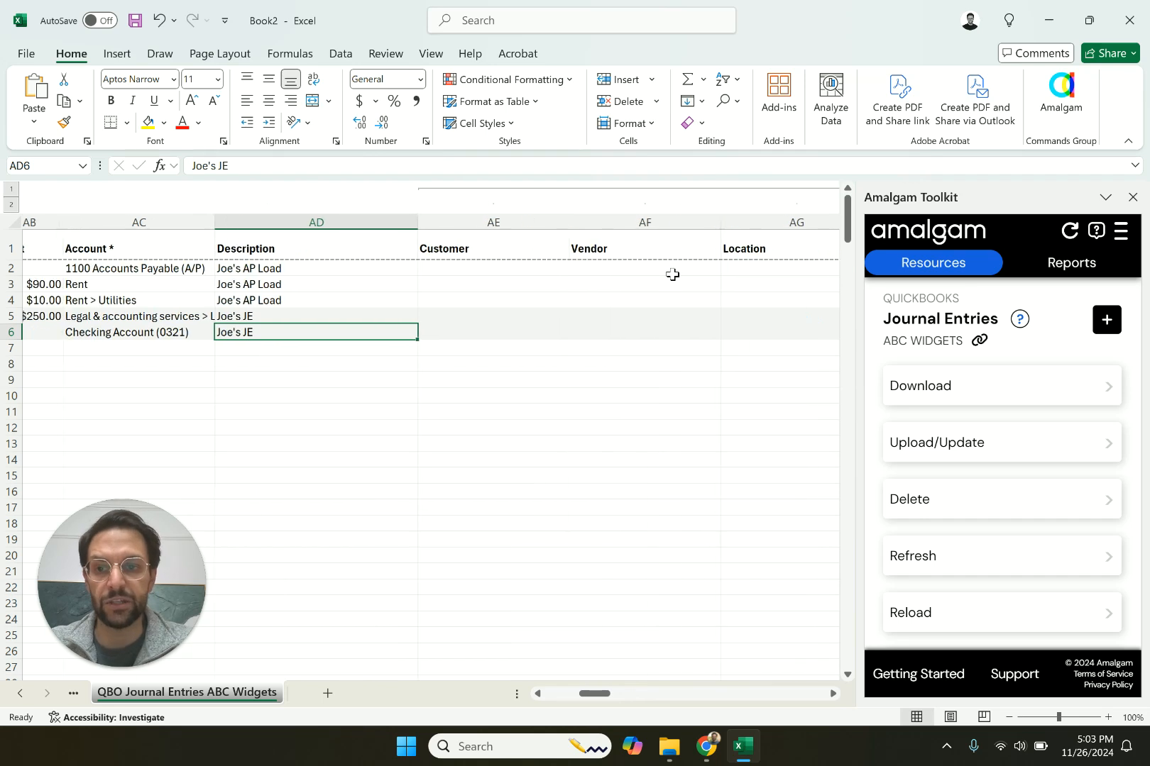
left_click(672, 275)
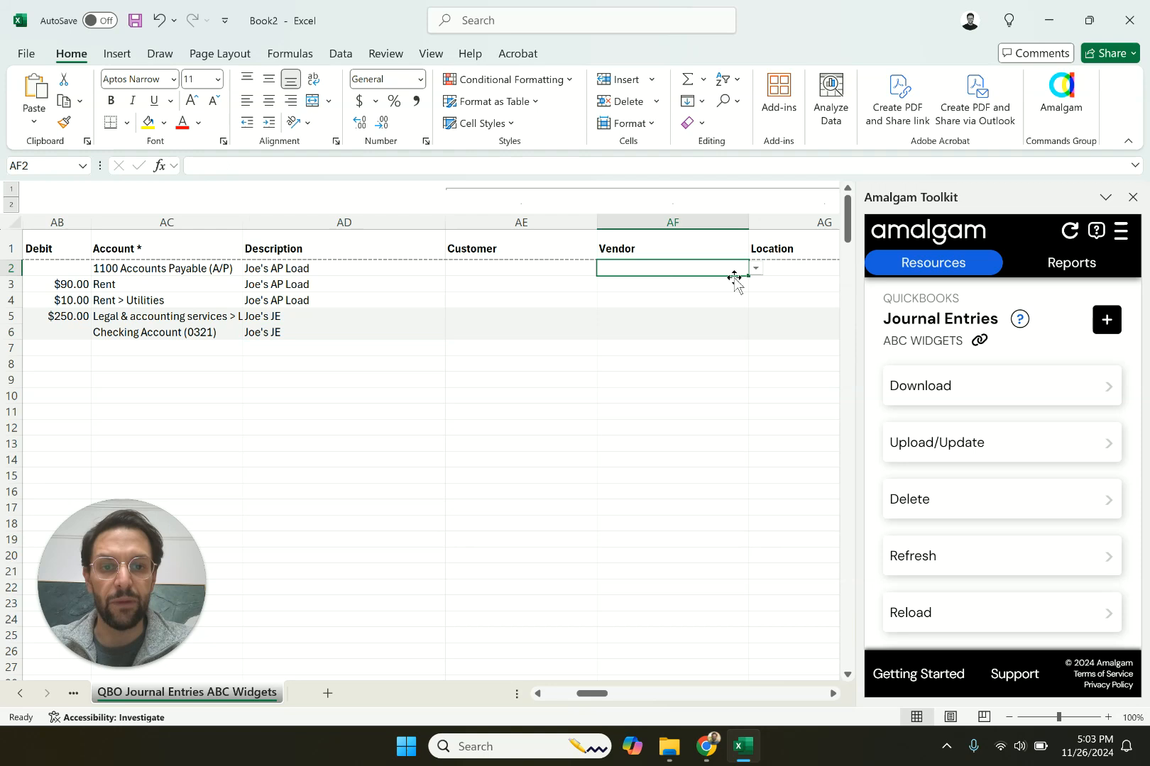
left_click(756, 269)
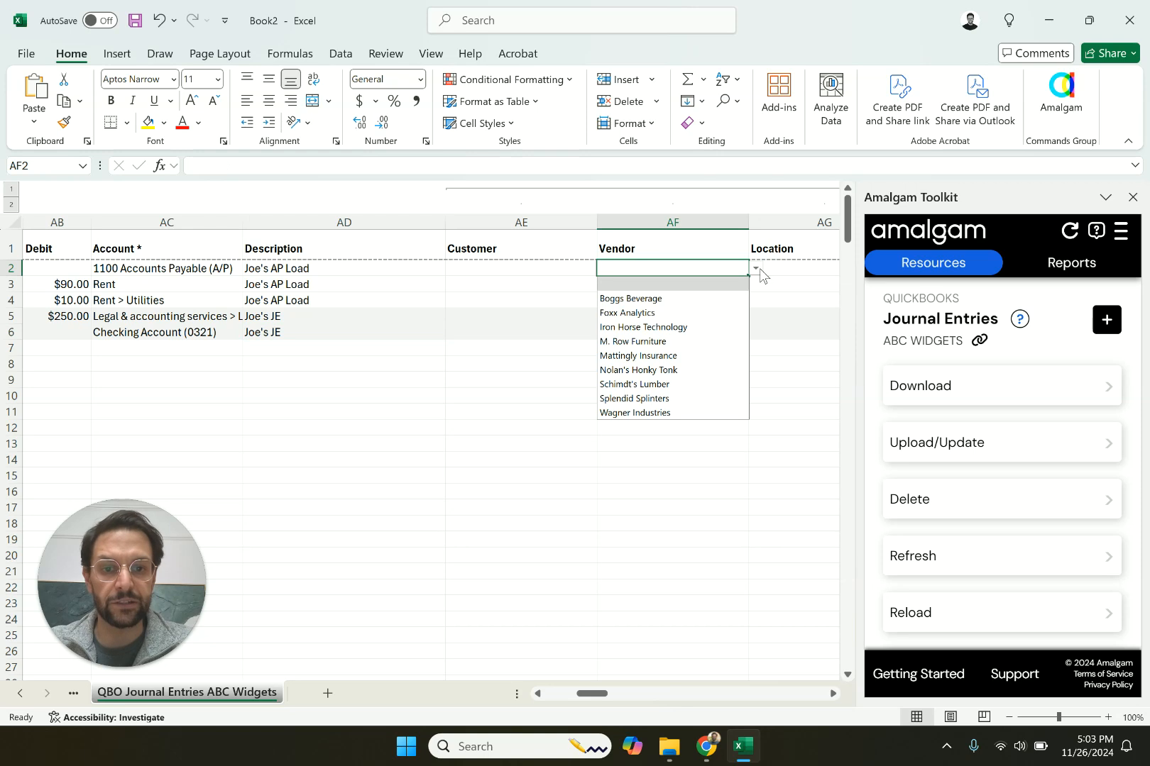
left_click(695, 370)
key("Down")
key("ctrl+d")
key("Down")
key("ctrl+d")
Check the sync status of both journal entries and upload the entry in rows 2 to 4 again
scroll(712, 280, "left", 5)
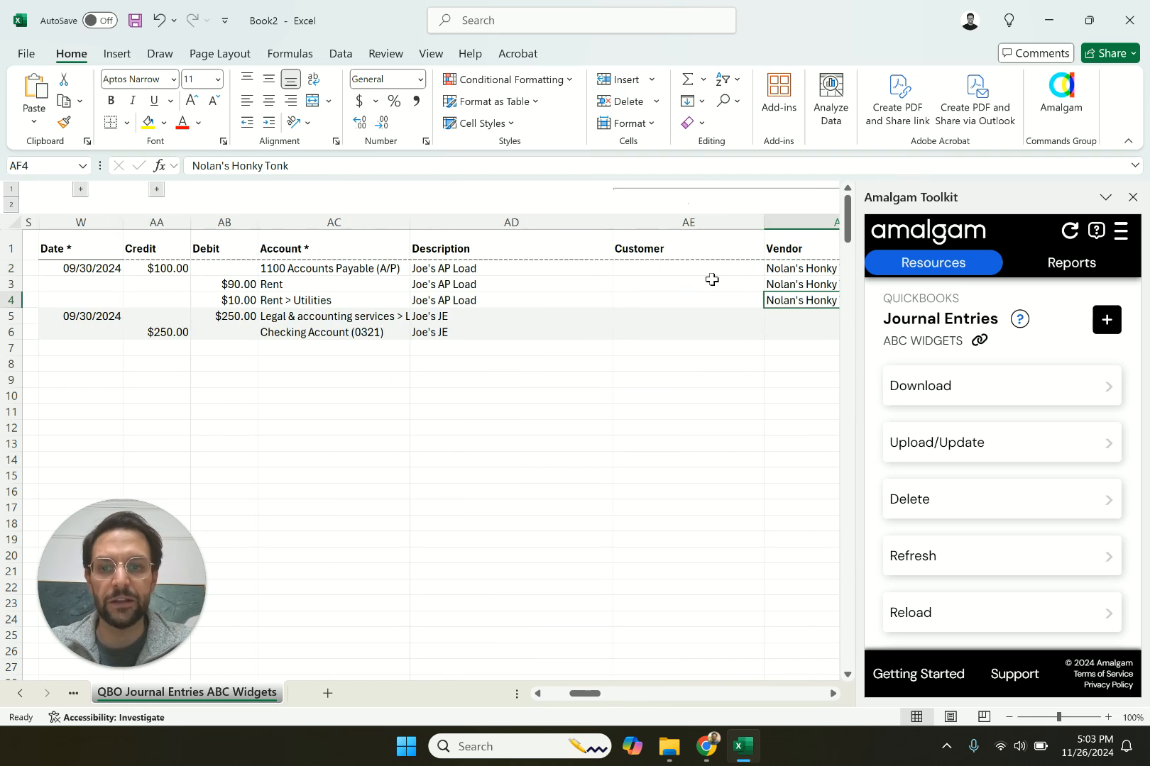
scroll(711, 280, "left", 5)
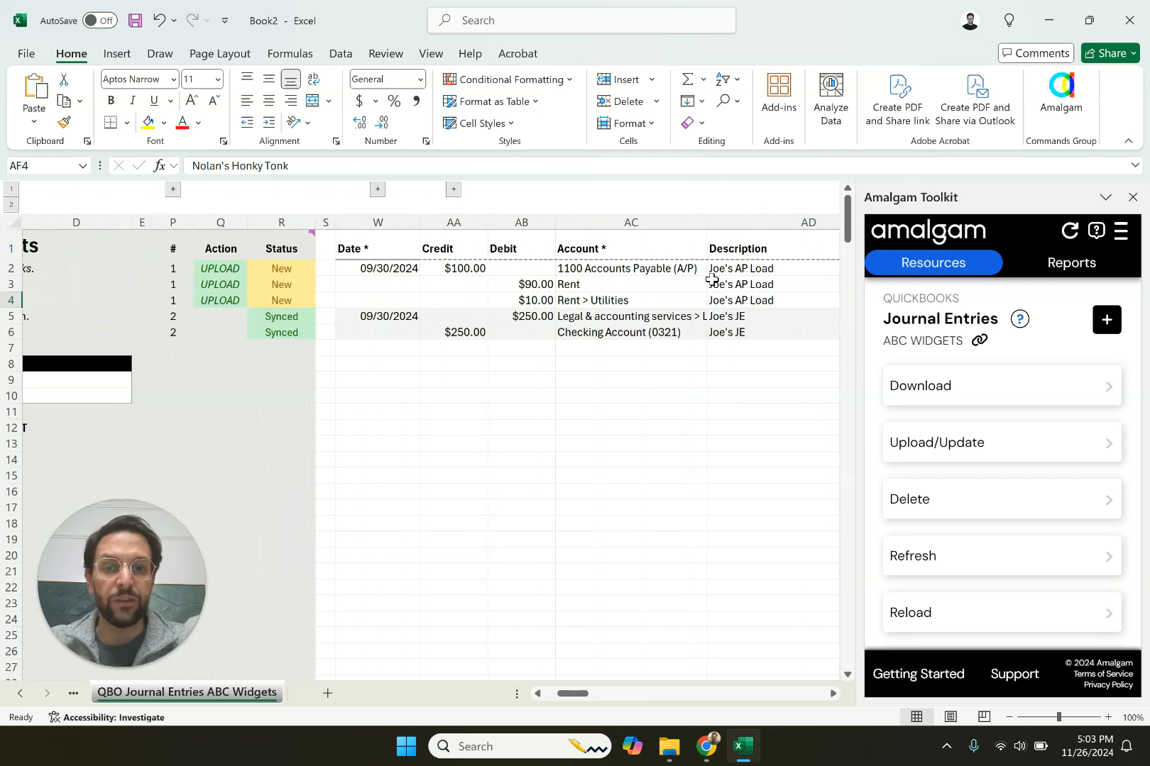
left_click_drag(354, 323, 715, 332)
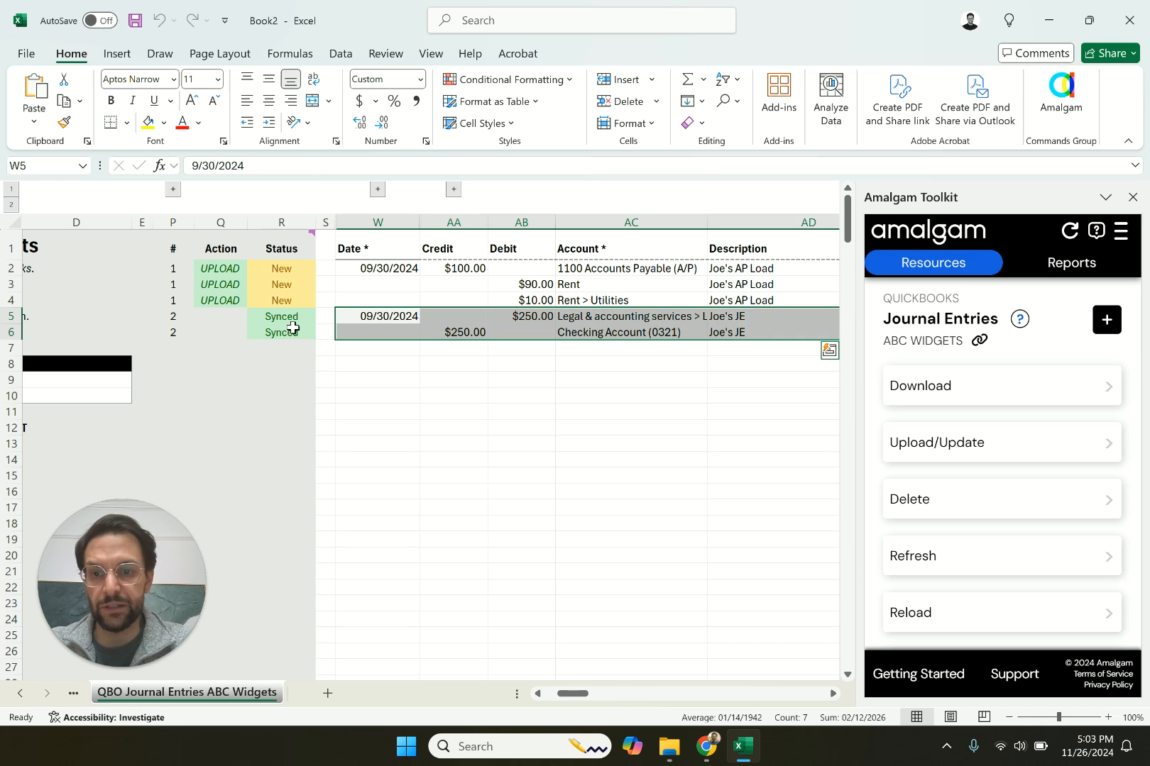
left_click_drag(224, 275, 282, 266)
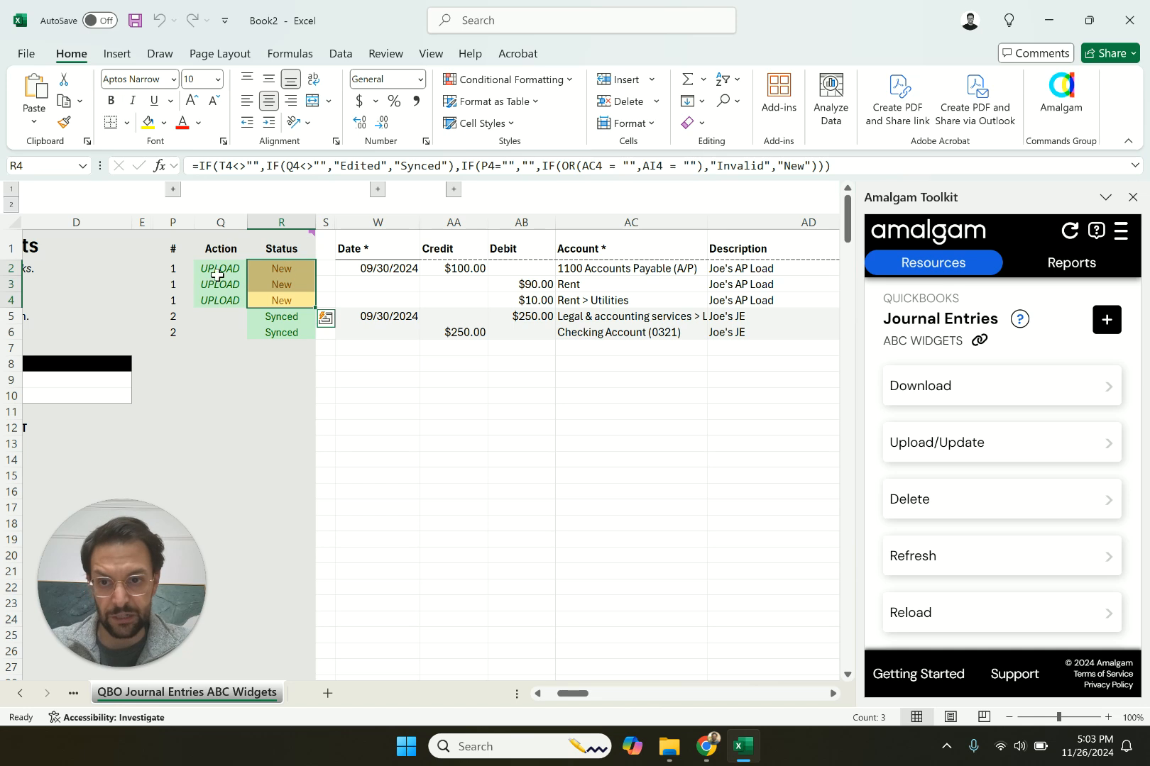
left_click(534, 426)
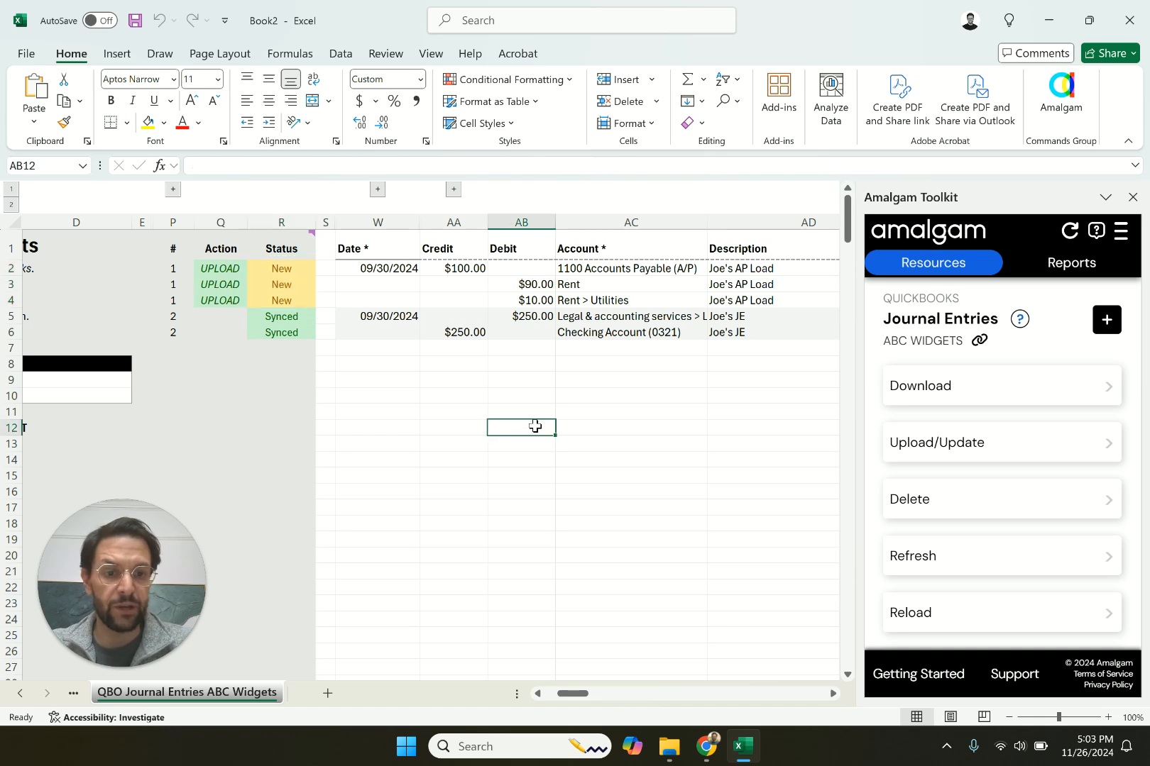
left_click(938, 438)
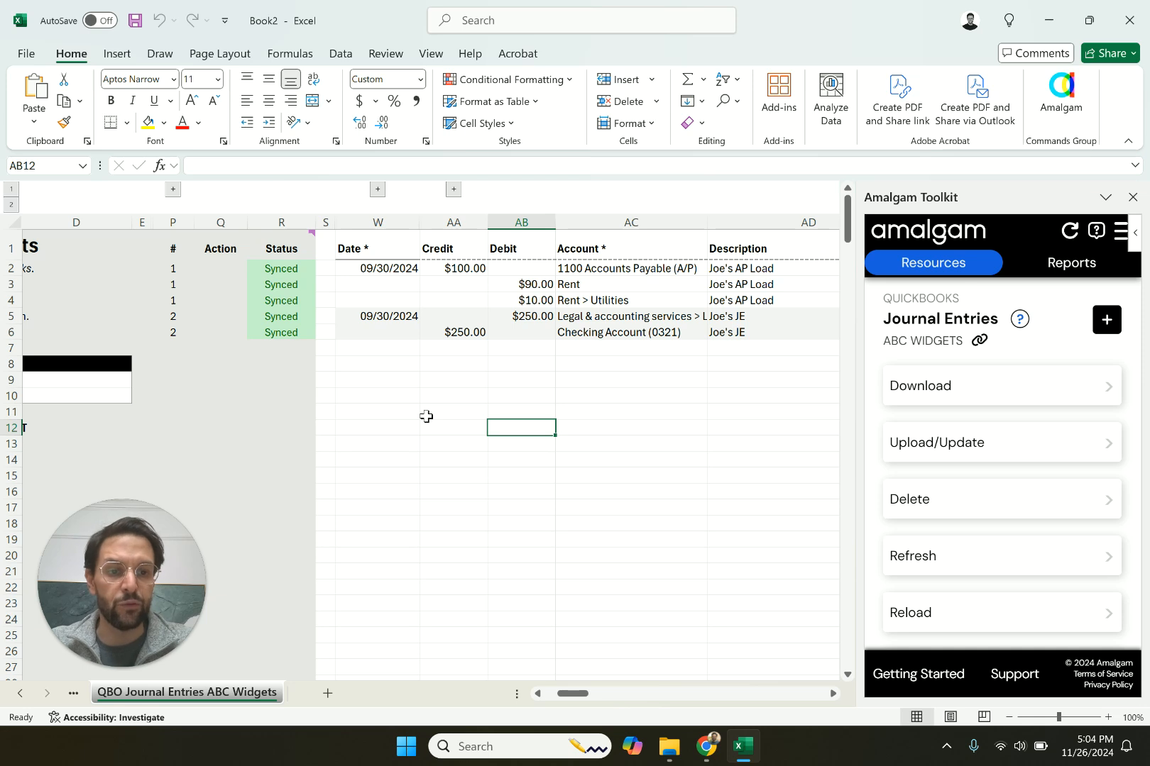
Set the download filters to start date 09/01/2024 and end date 09/30/2024, and download the matching journal entries
scroll(426, 417, "left", 5)
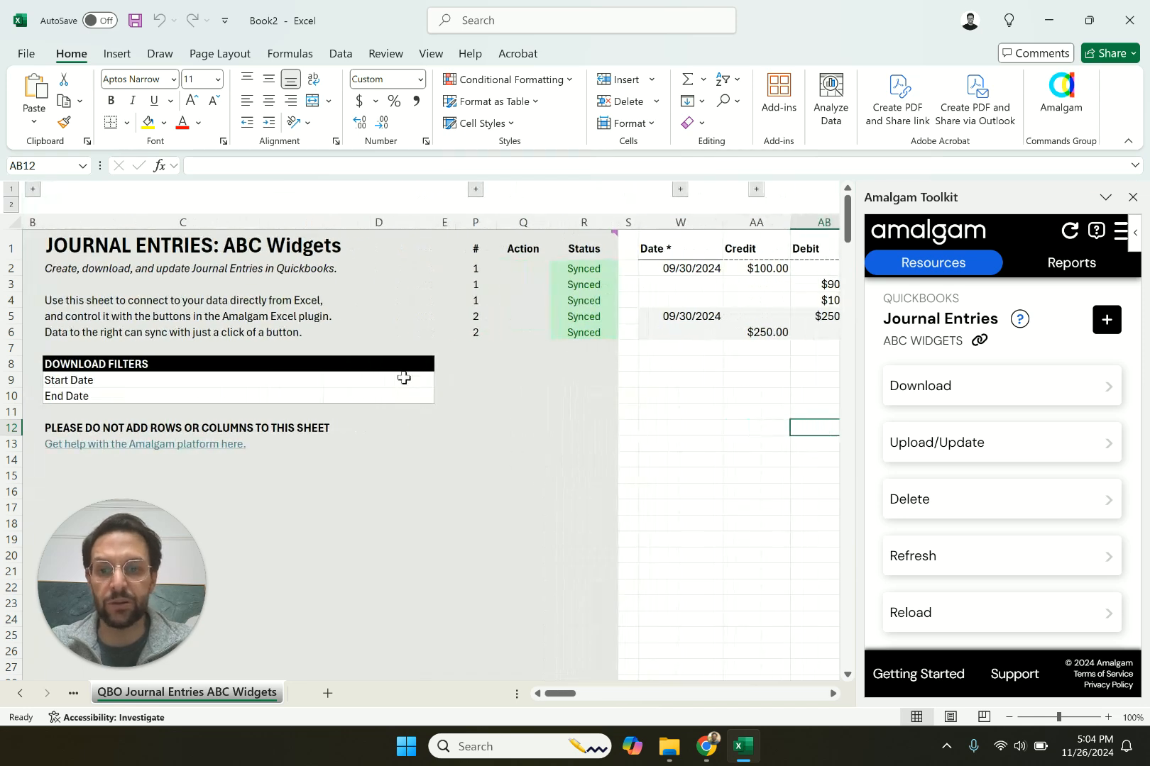
left_click(404, 379)
type("9/01/")
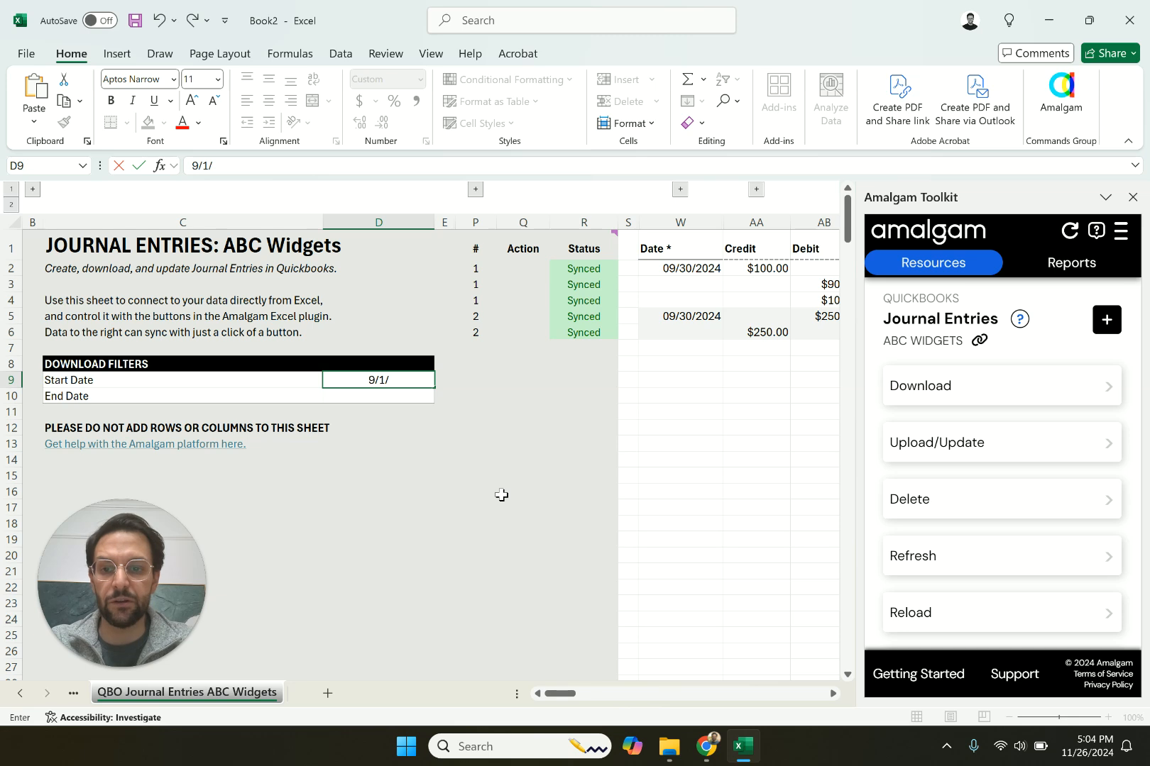
type("2024")
key("Return")
type("9")
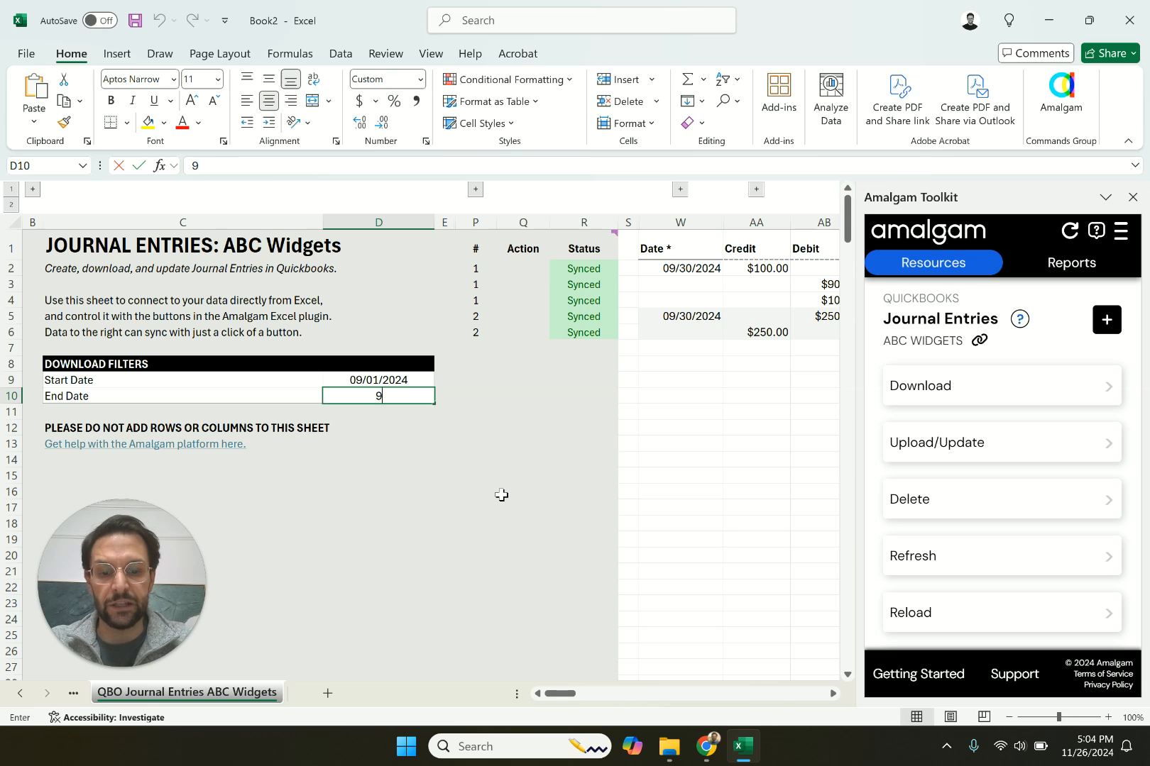
type("/30")
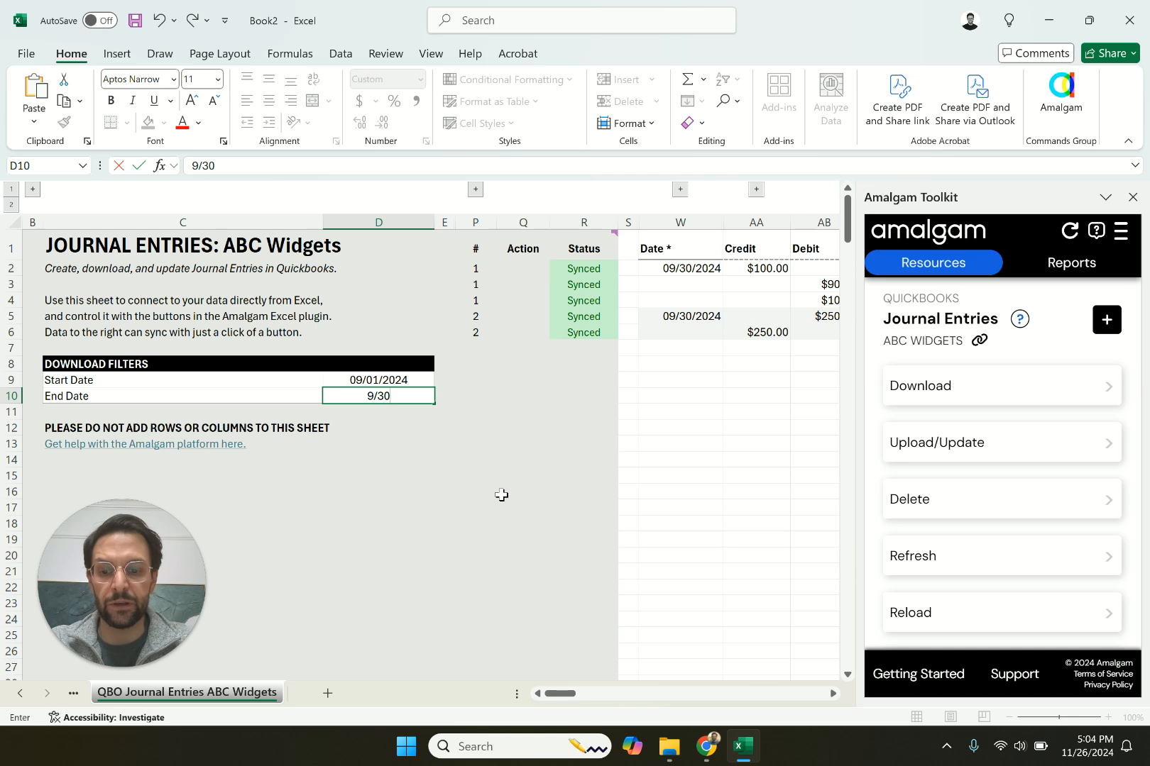
type("/2024")
key("Return")
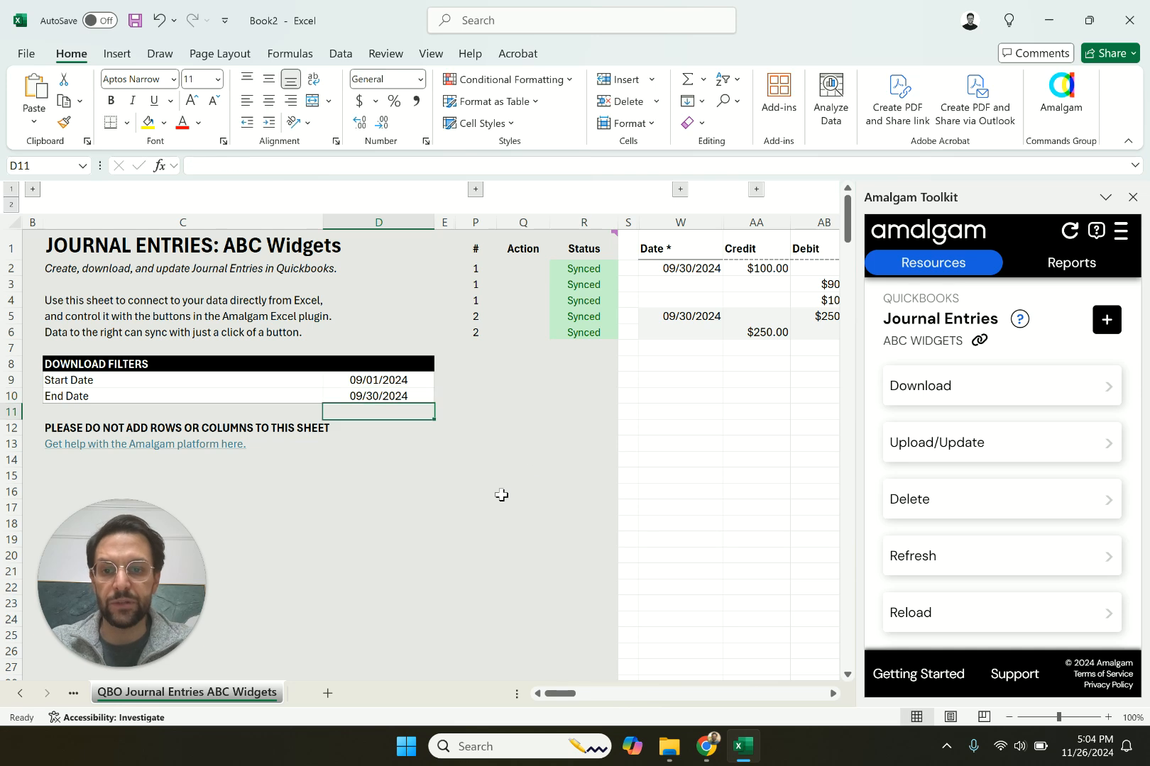
left_click(1007, 392)
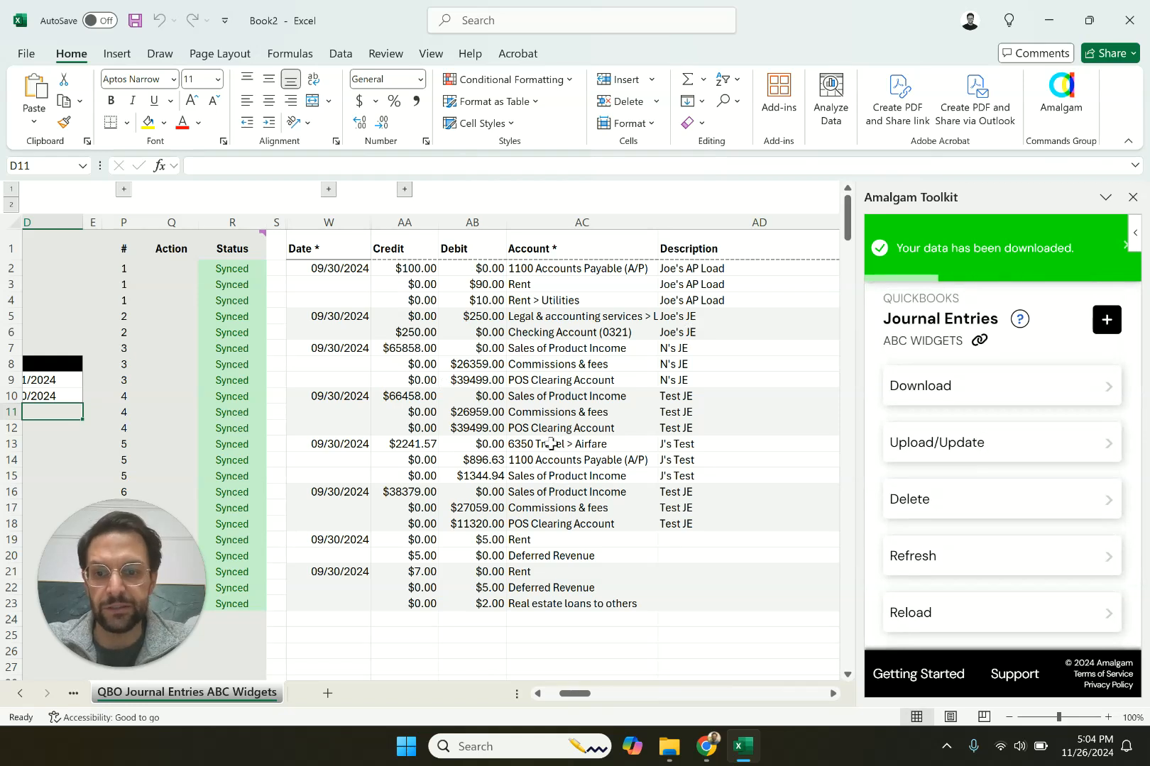
Set the credit of the Accounts Payable line in row 2 to 110
scroll(551, 445, "left", 2)
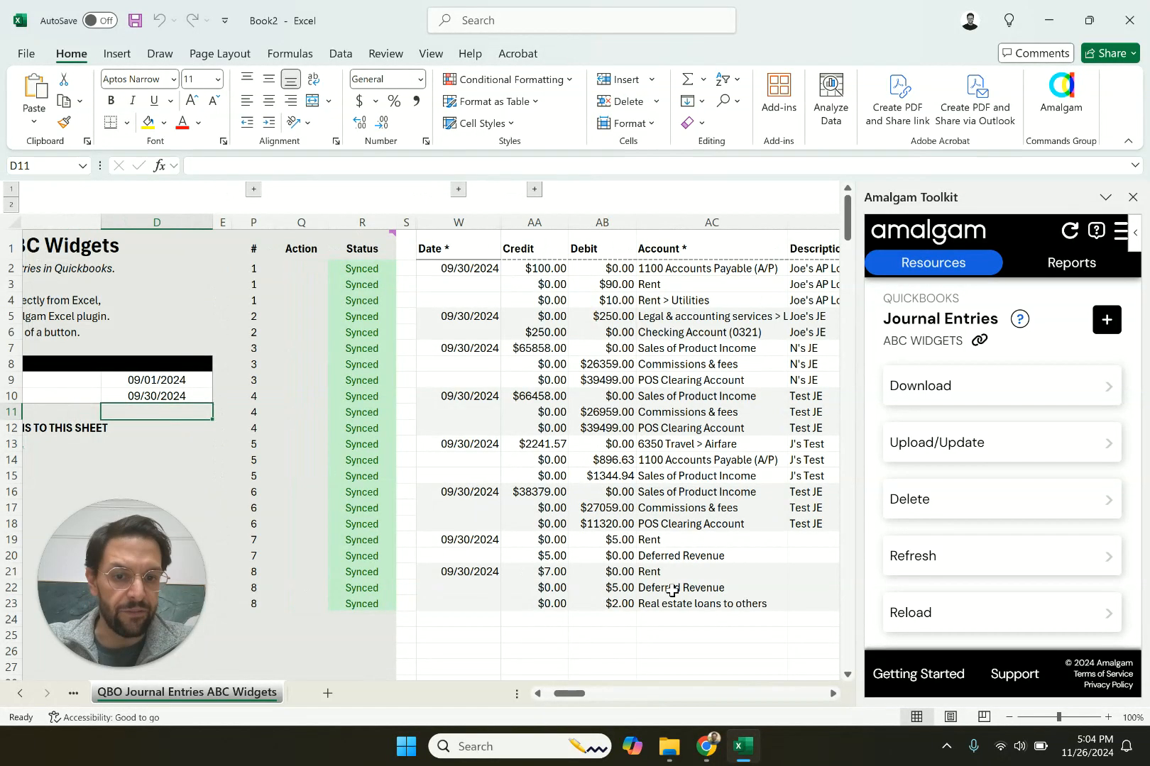
scroll(712, 518, "right", 3)
scroll(712, 518, "left", 2)
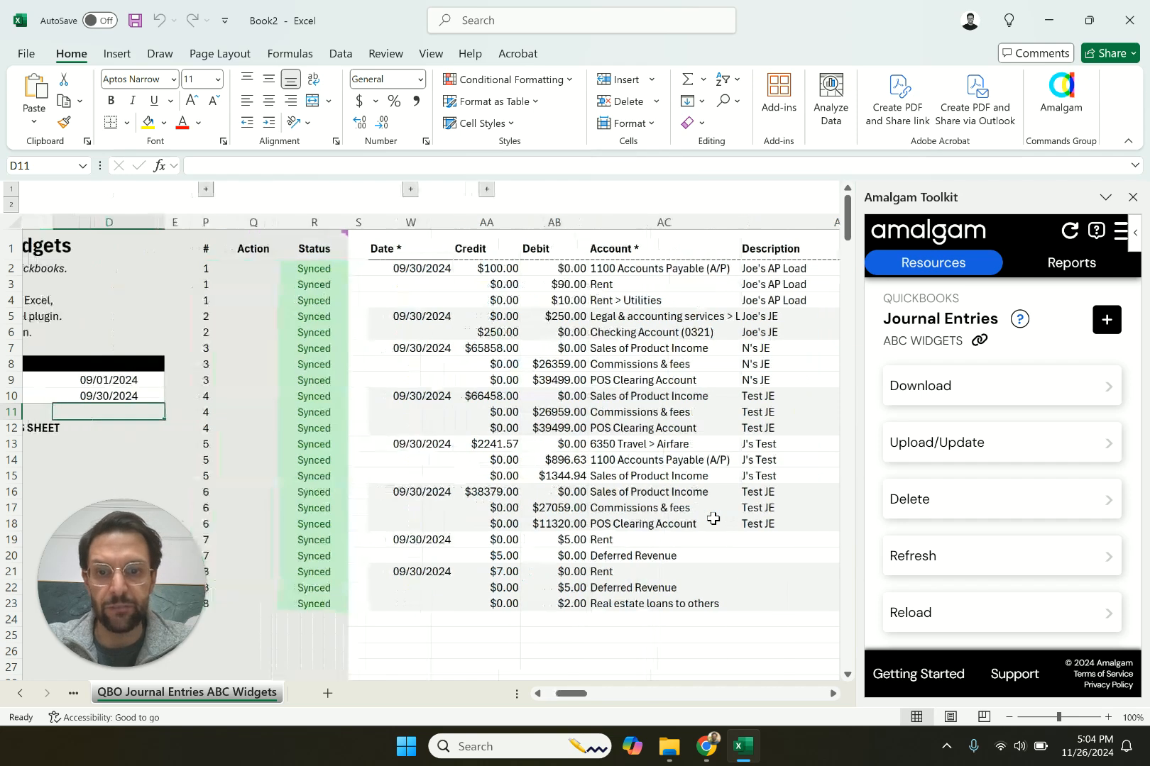
left_click_drag(450, 265, 606, 295)
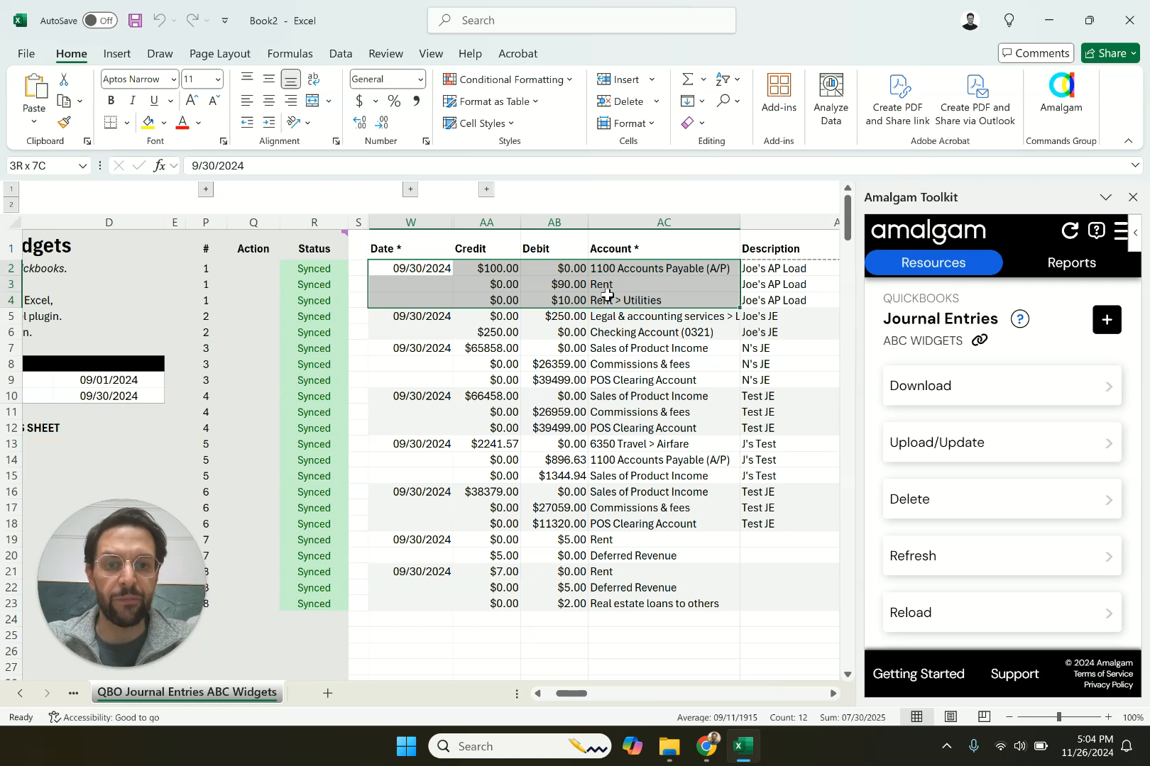
left_click(489, 268)
left_click_drag(198, 164, 205, 165)
type("1")
key("Return")
Set the Rent debit in row 3 to 100 and upload the edited journal entry to QuickBooks
key("Right")
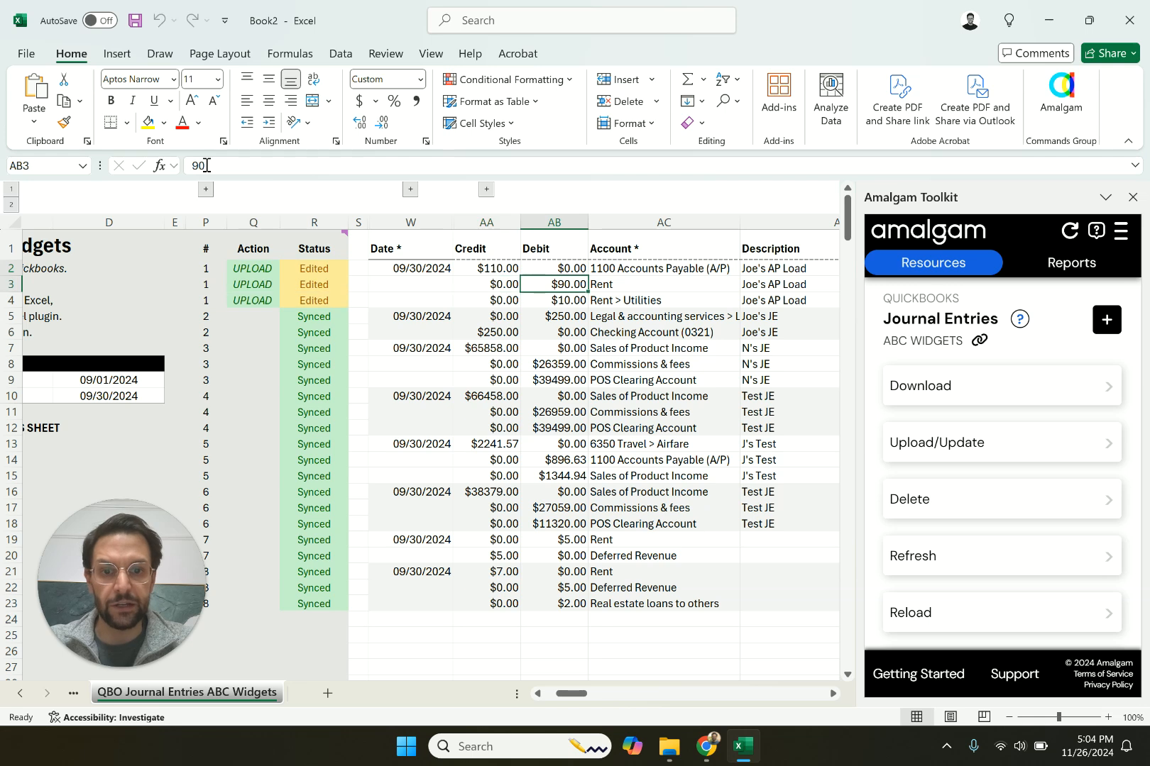
type("100")
key("Return")
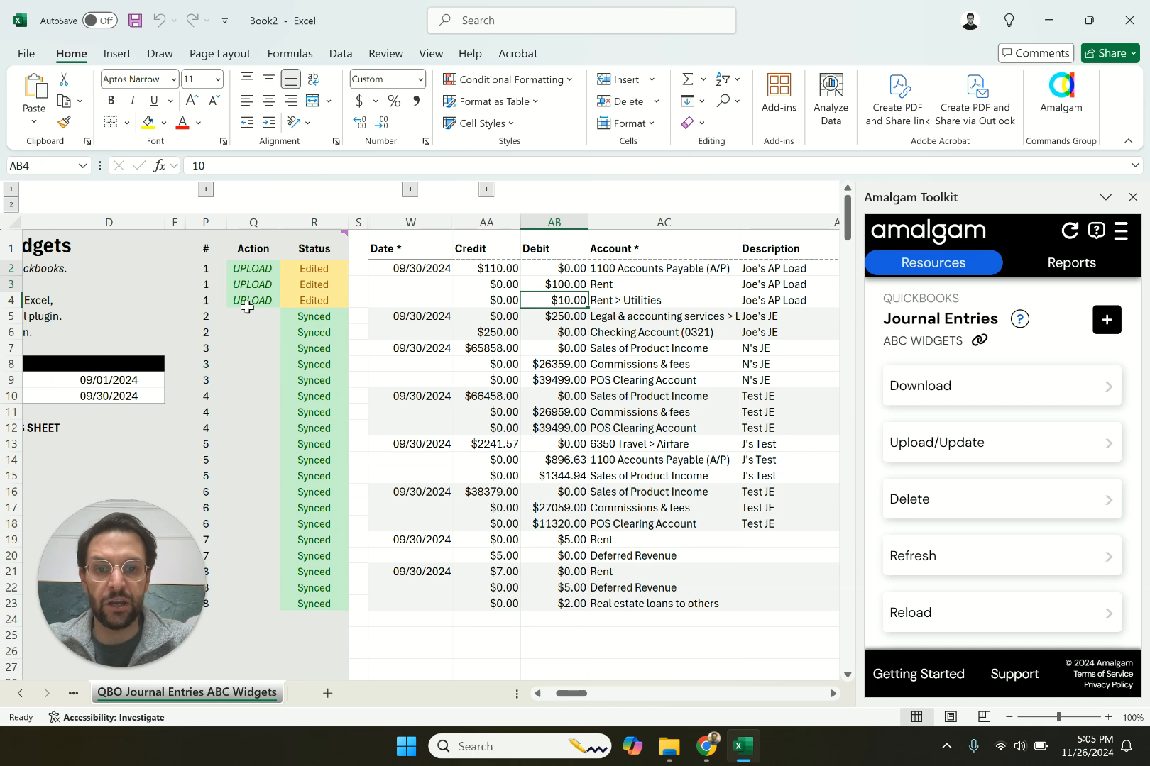
left_click(942, 442)
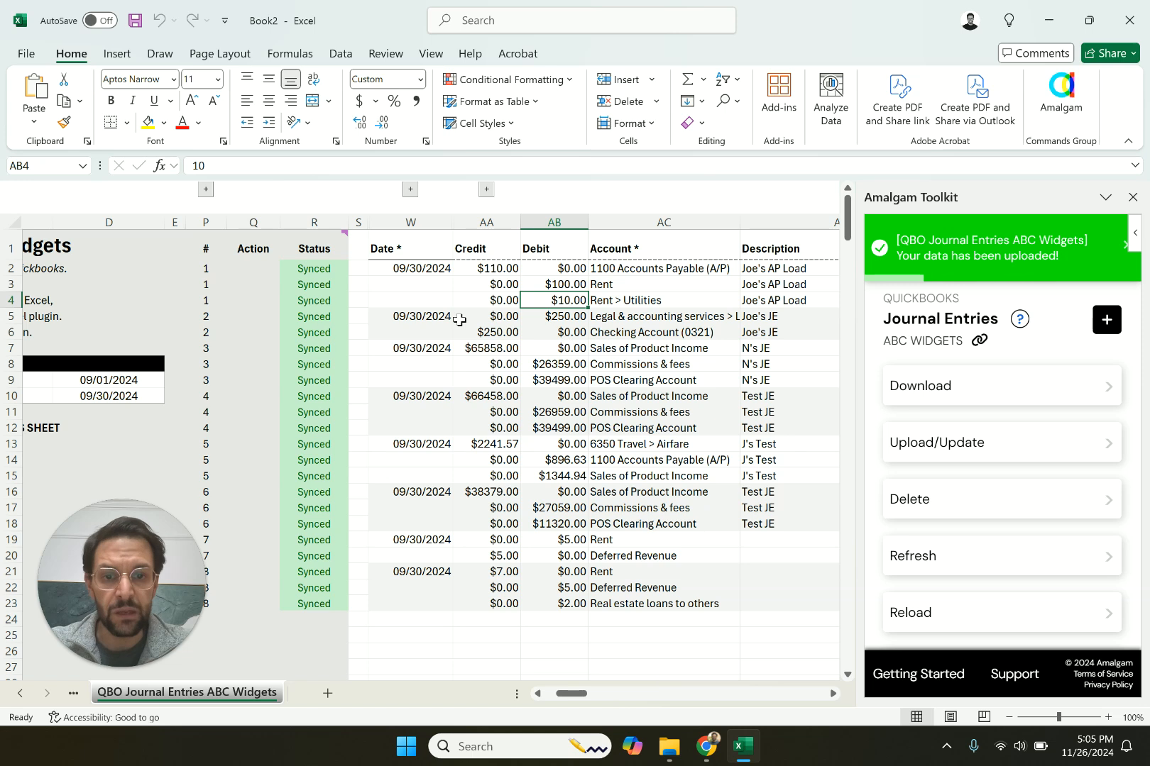
Set the action of the journal entry in rows 5 and 6 to DELETE and delete it from QuickBooks
left_click_drag(442, 317, 756, 332)
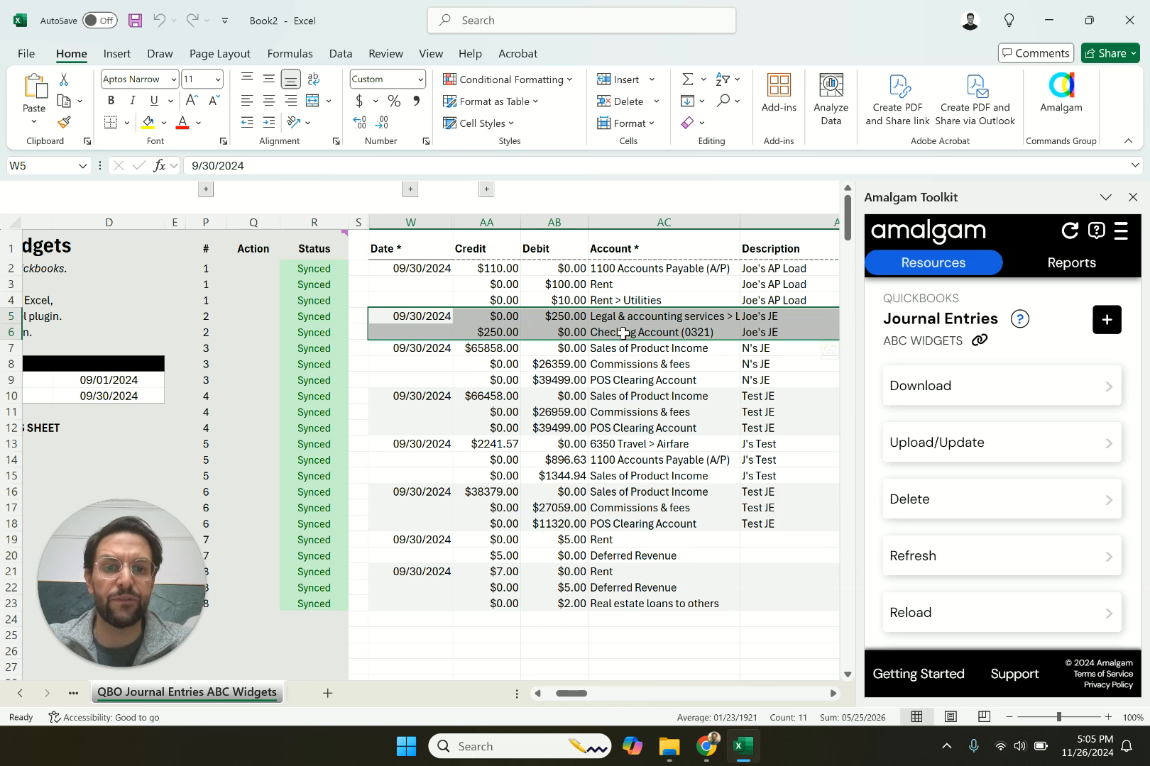
left_click(253, 320)
left_click(286, 317)
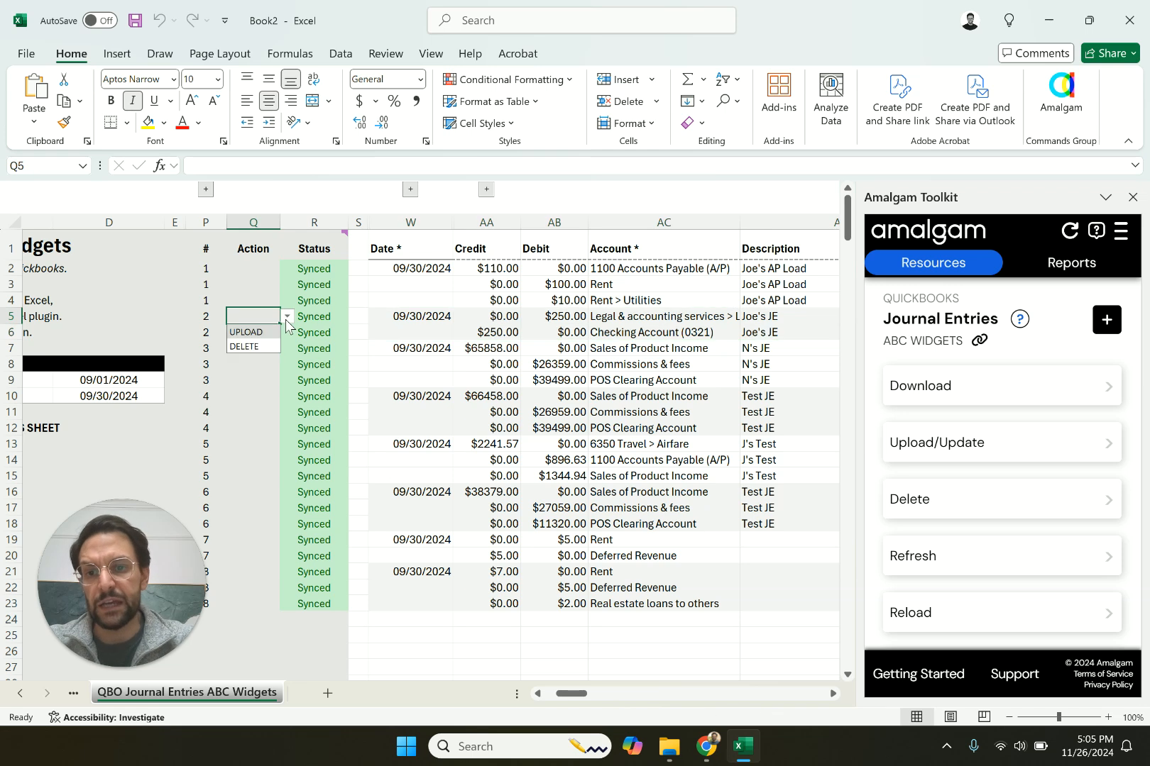
left_click(260, 347)
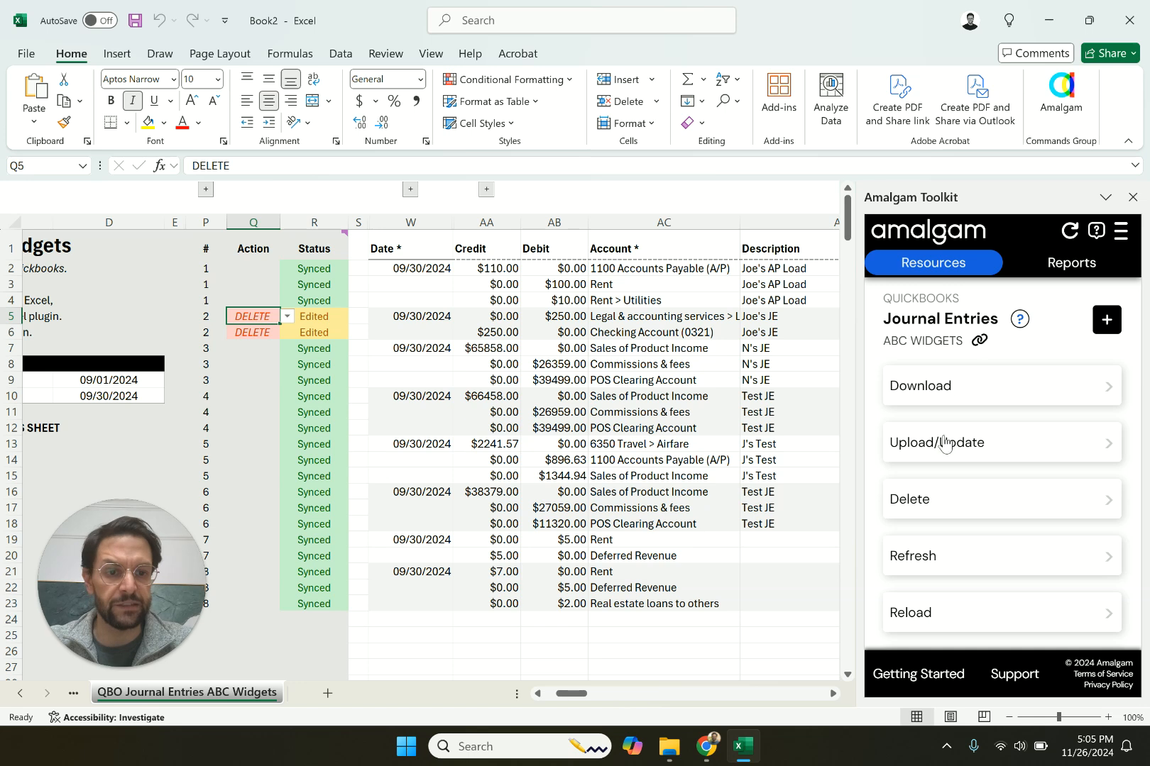
left_click(933, 500)
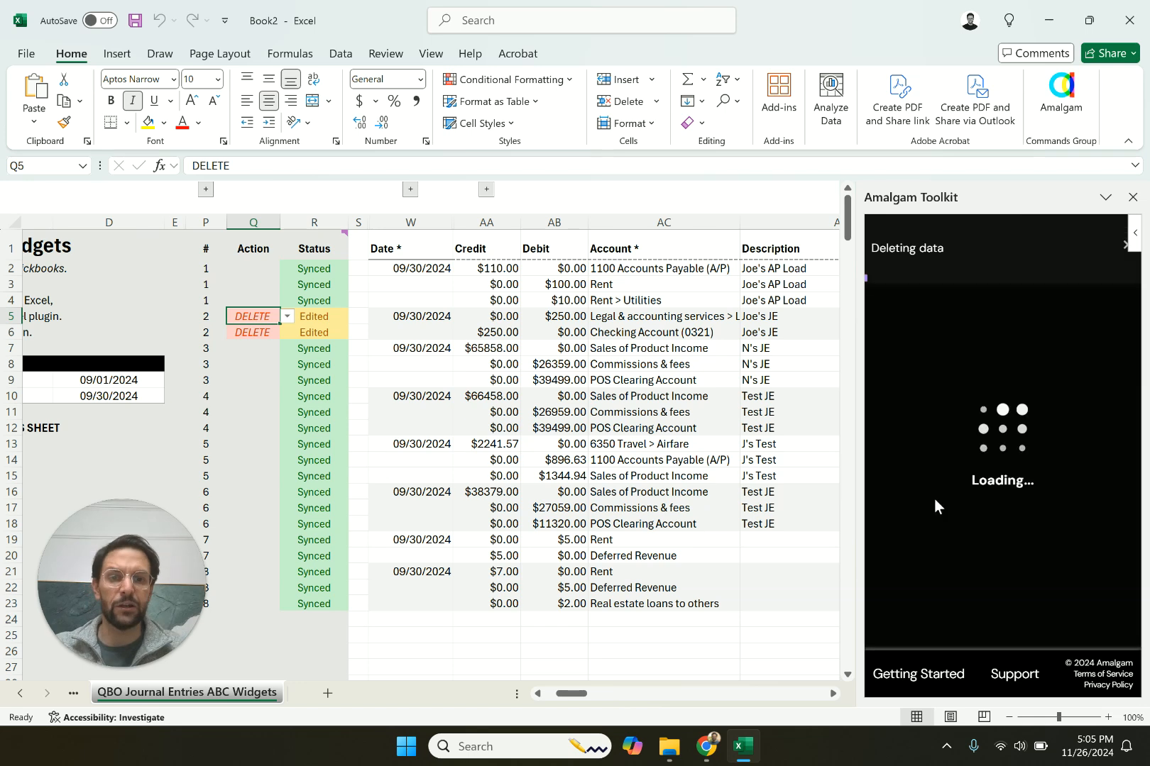